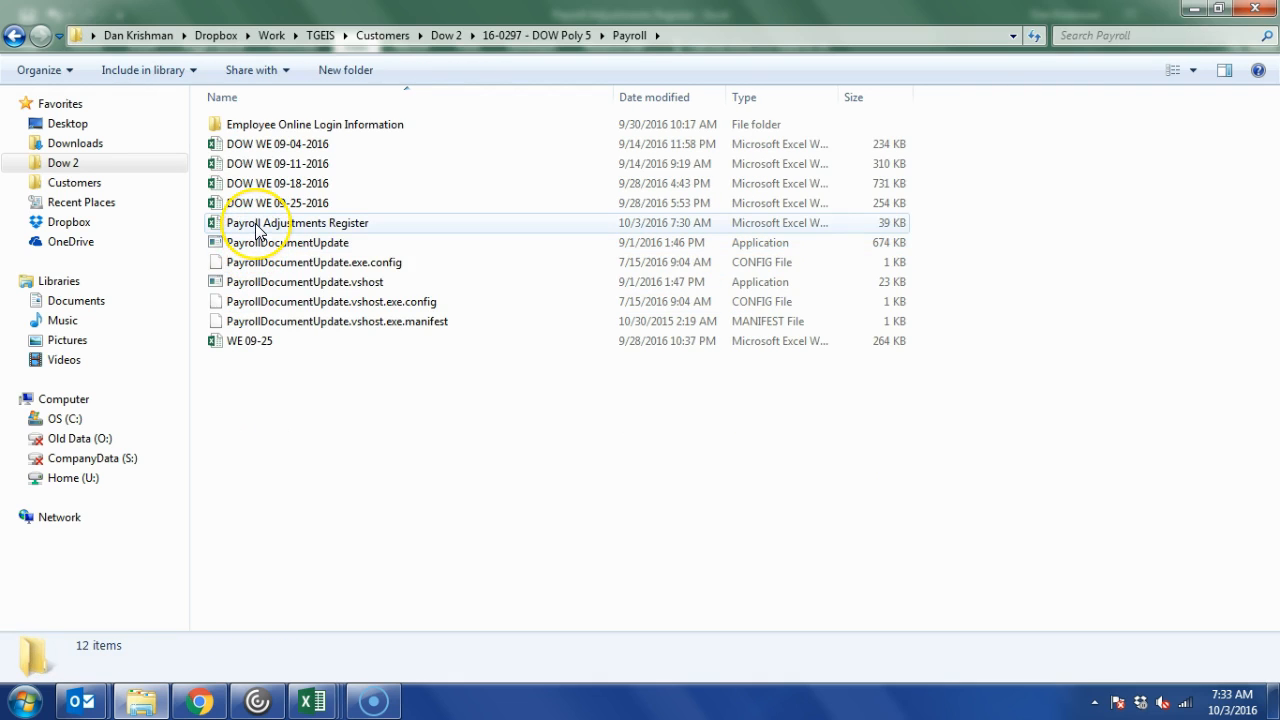
# Open the Payroll Adjustments Register workbook from the Payroll folder.
pyautogui.doubleClick(257, 224)
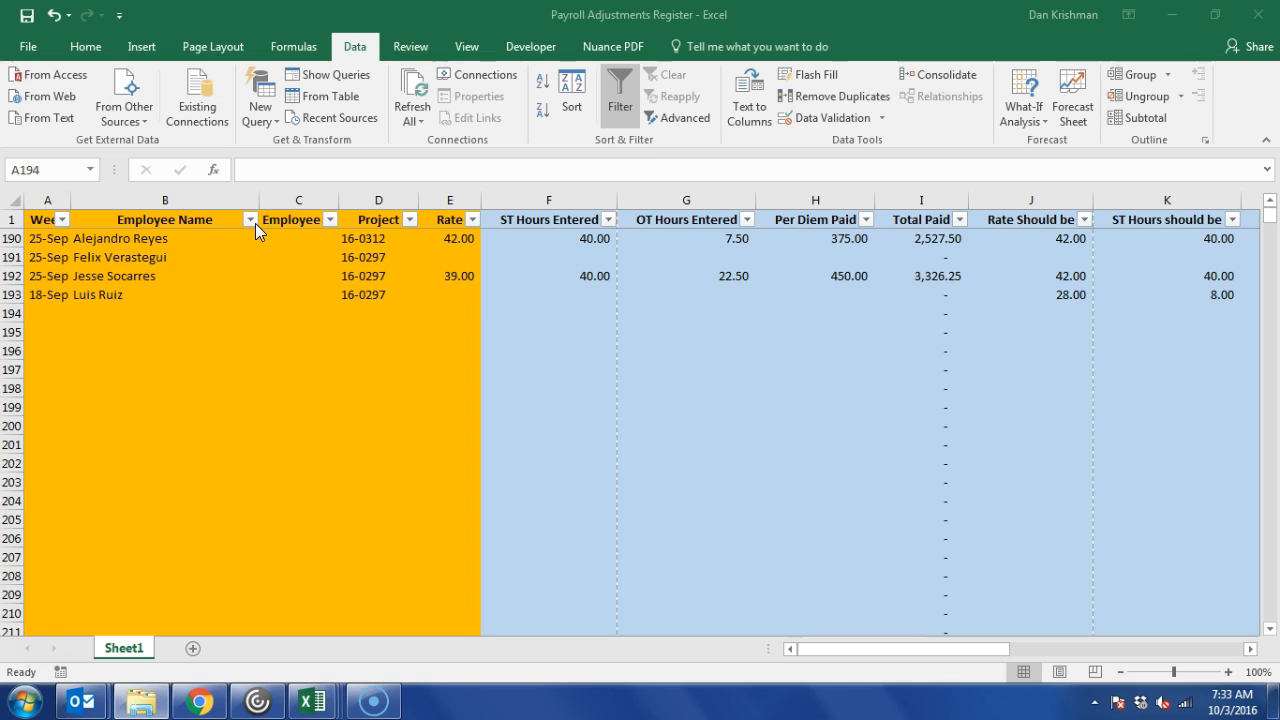
# Keep the already-open register instead of reopening it, and select an empty cell.
pyautogui.click(686, 402)
pyautogui.click(532, 443)
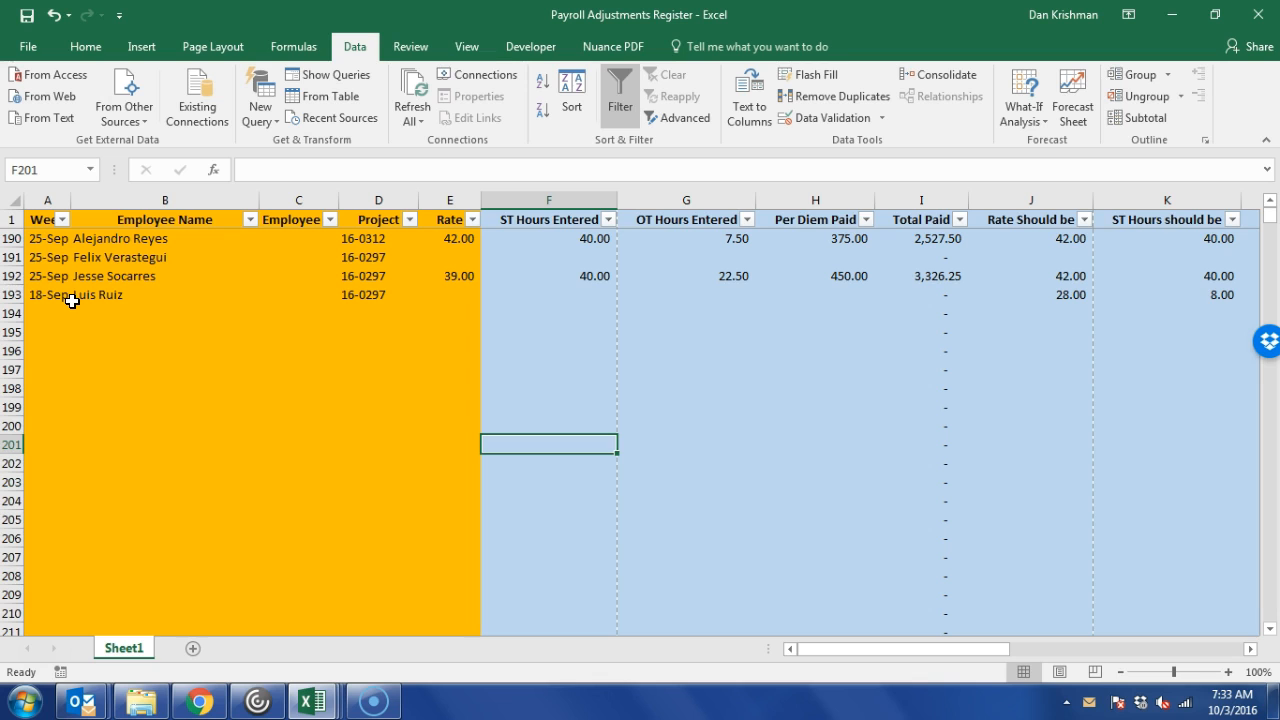
pyautogui.scroll(2, 72, 301)
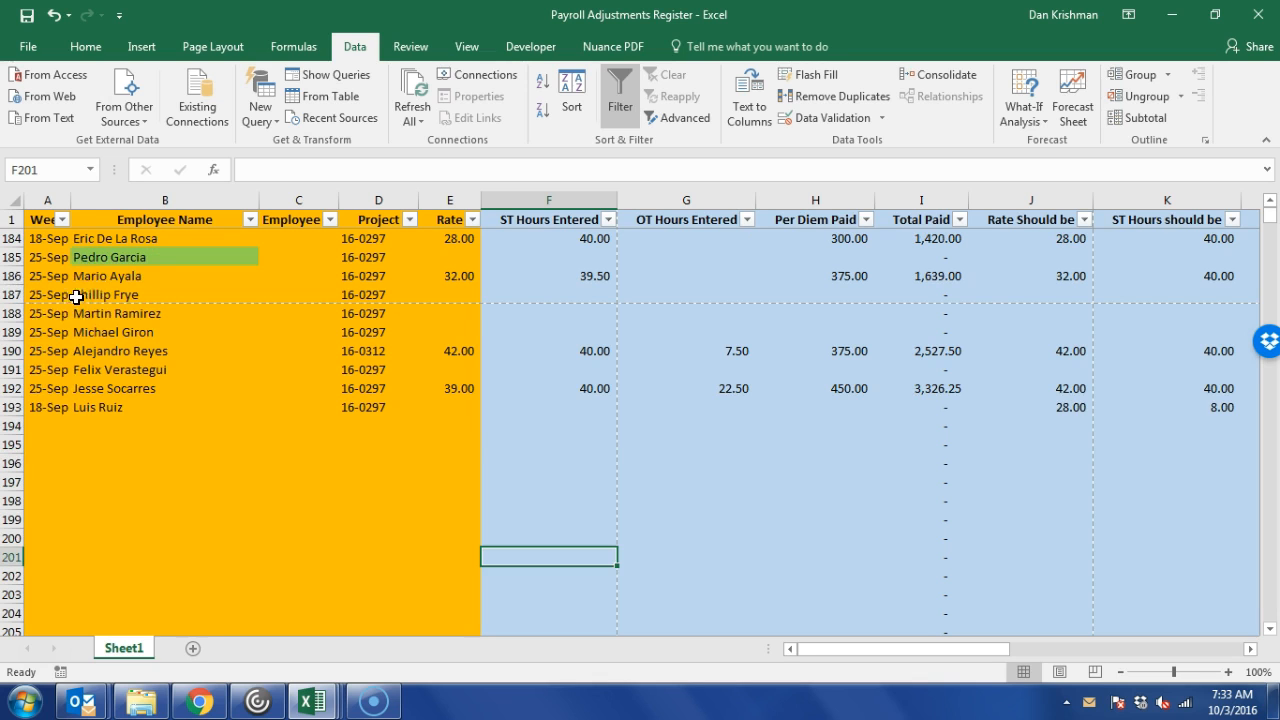
pyautogui.moveTo(42, 426); pyautogui.dragTo(463, 408)
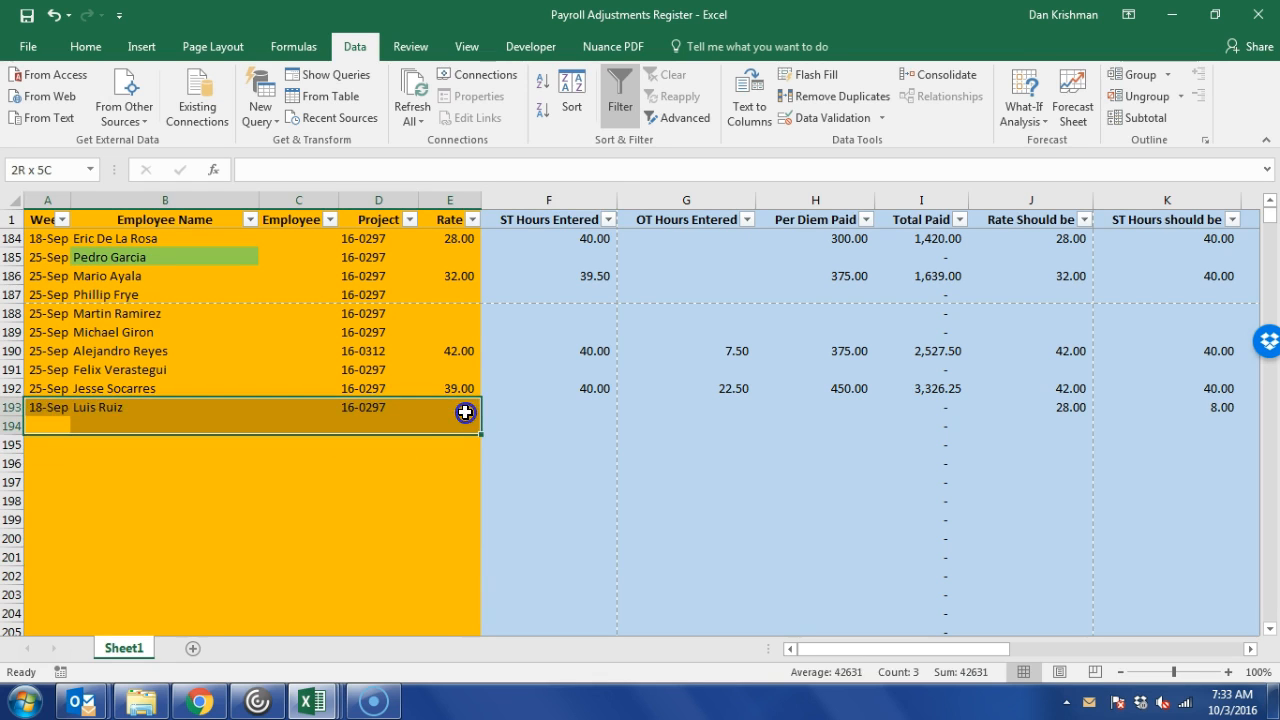
pyautogui.click(546, 434)
pyautogui.moveTo(546, 434); pyautogui.dragTo(922, 440)
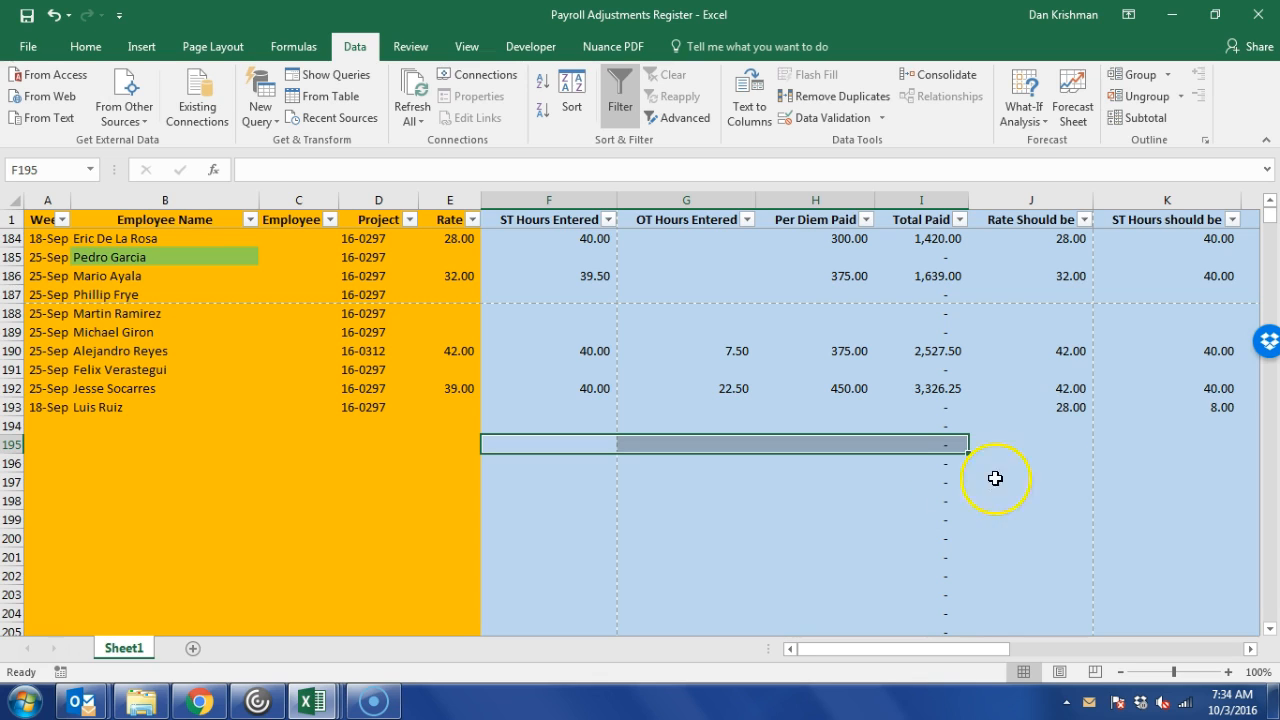
pyautogui.click(1061, 444)
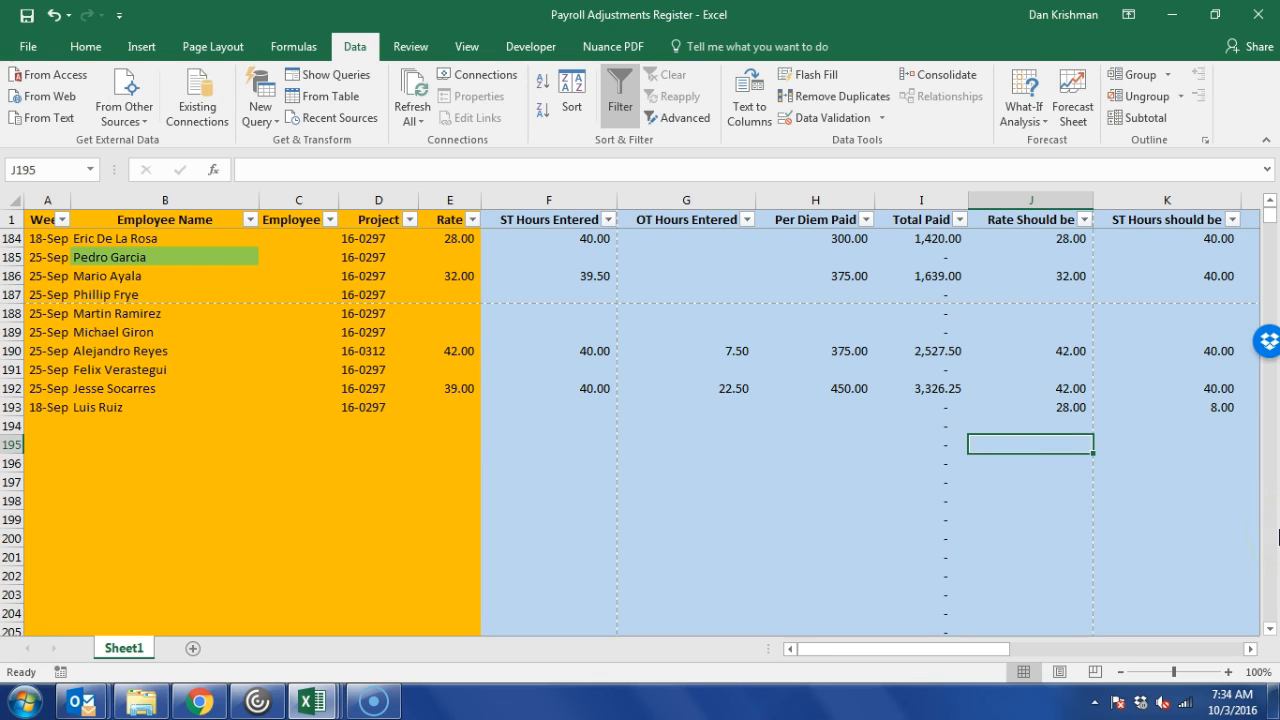
pyautogui.hotkey('shift', 'Right')
pyautogui.hotkey('shift', 'Right')
pyautogui.hotkey('shift', 'Right')
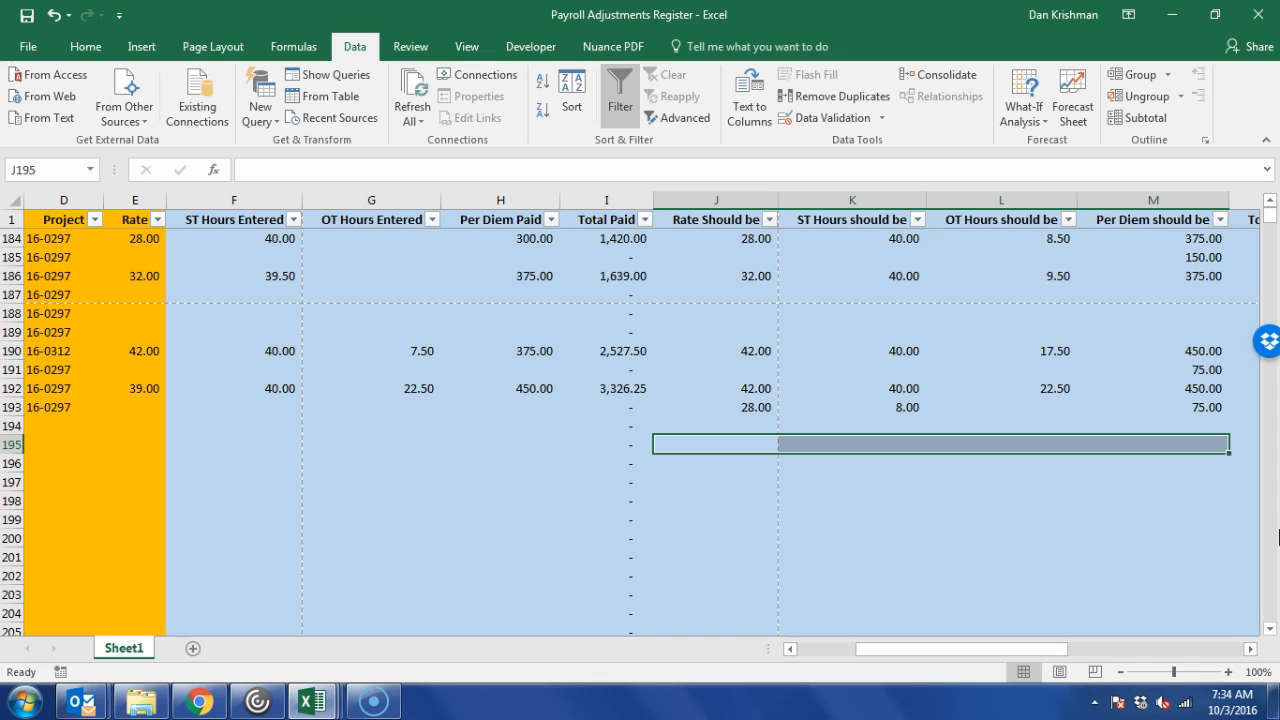
pyautogui.press('Right')
pyautogui.press('Right')
pyautogui.press('Right')
pyautogui.press('Right')
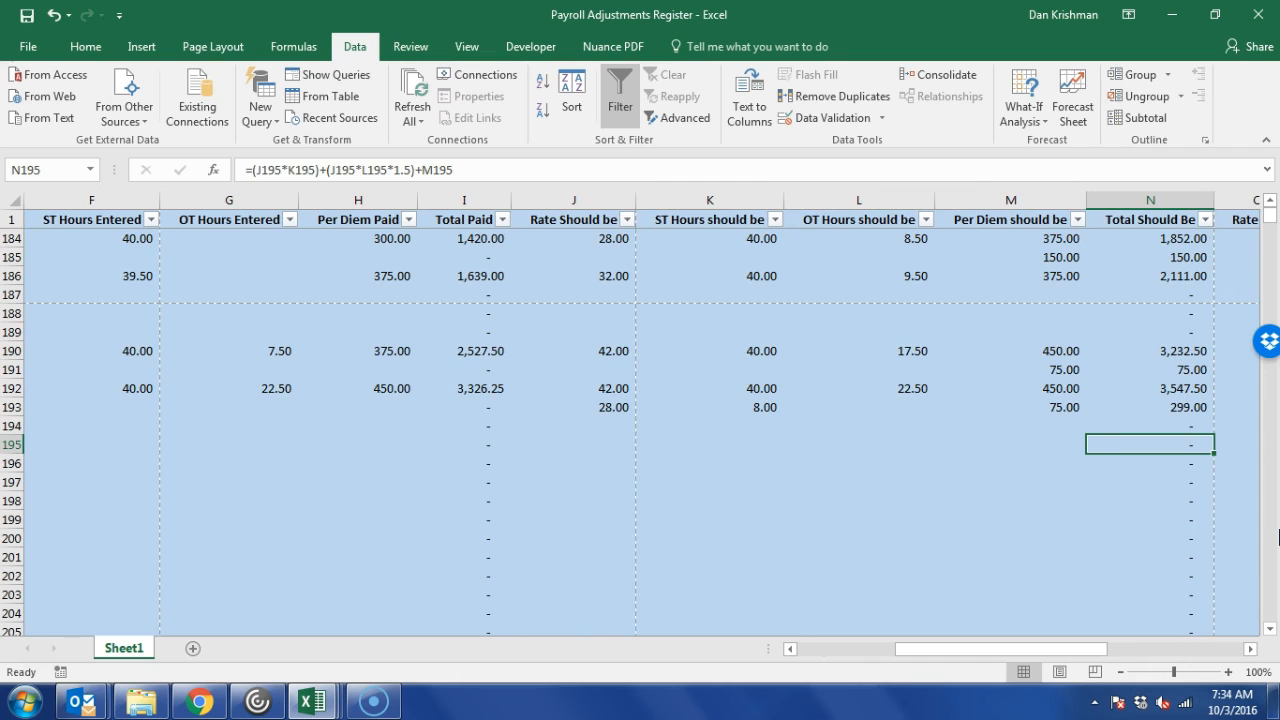
pyautogui.click(68, 202)
pyautogui.moveTo(68, 202); pyautogui.dragTo(451, 243)
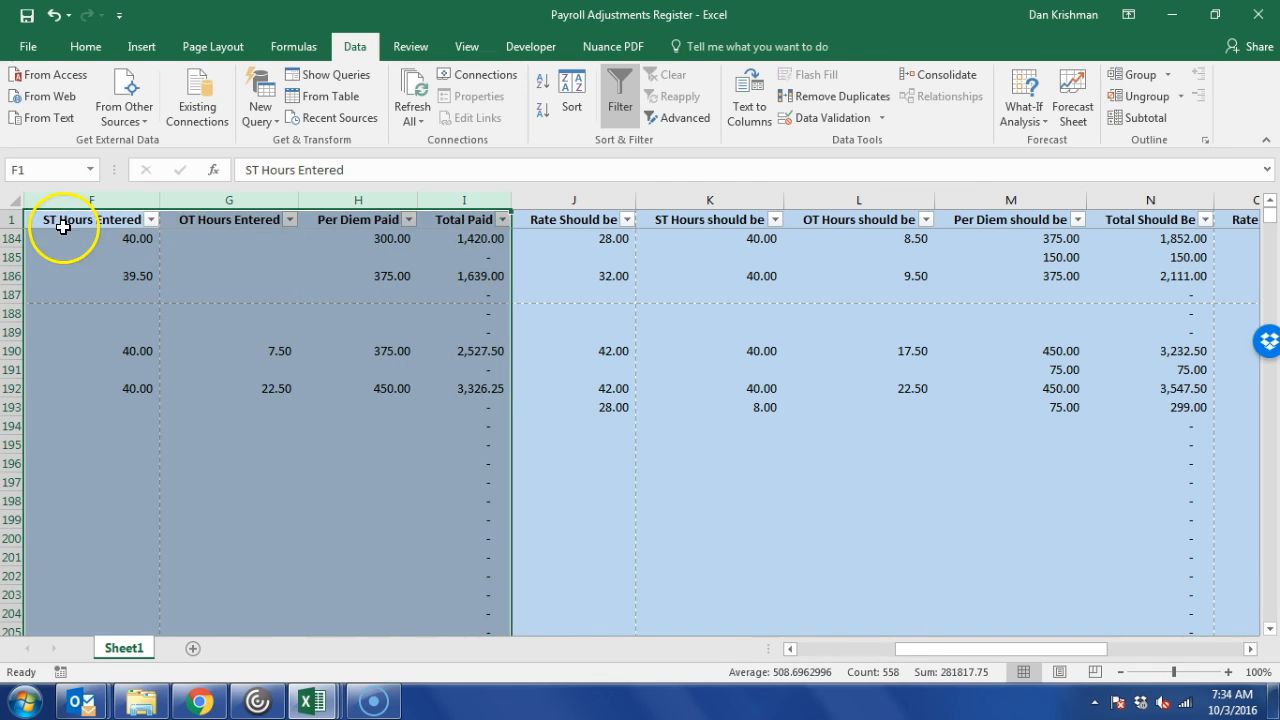
pyautogui.click(74, 255)
pyautogui.click(89, 238)
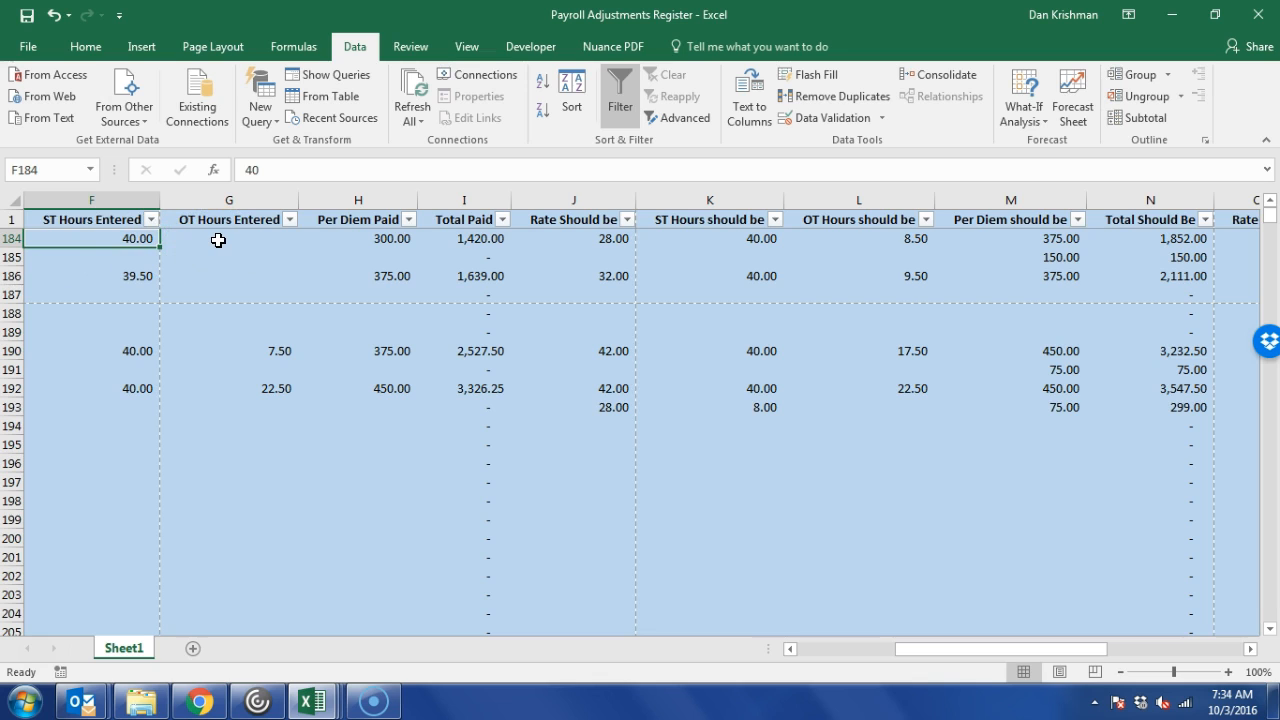
pyautogui.click(493, 241)
pyautogui.moveTo(459, 169); pyautogui.dragTo(236, 166)
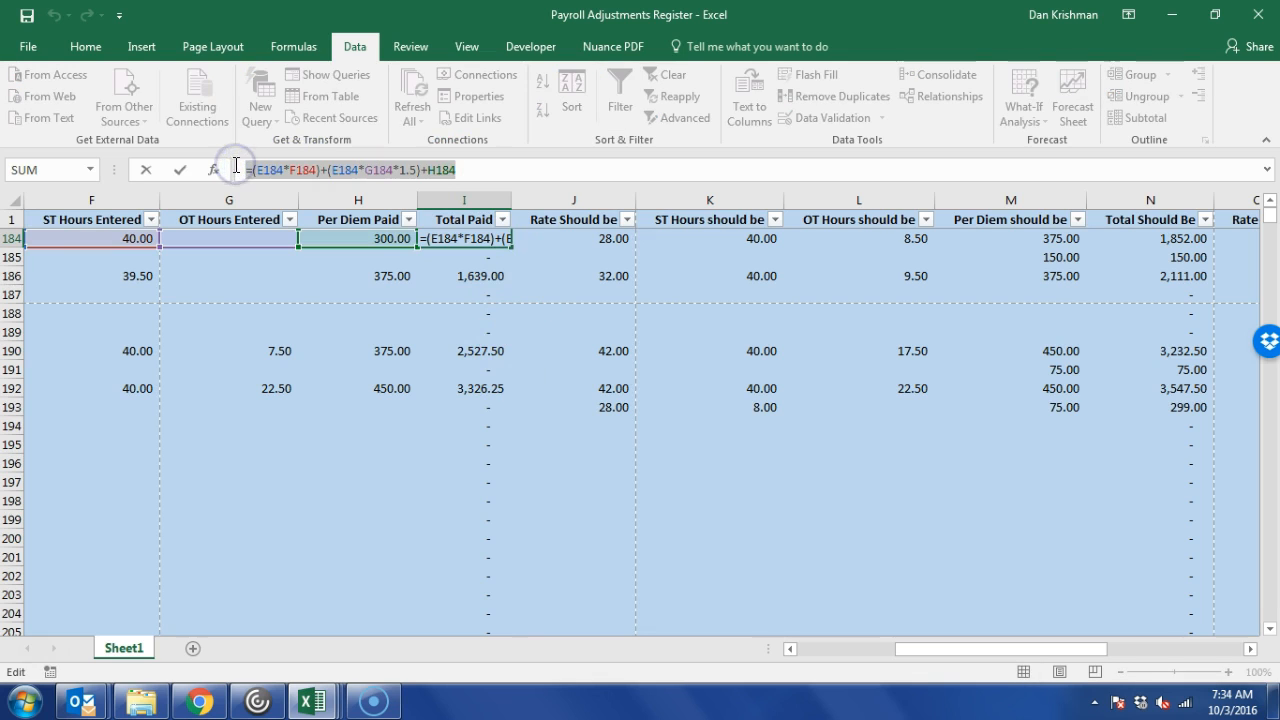
pyautogui.press('Escape')
pyautogui.moveTo(551, 228); pyautogui.dragTo(1171, 251)
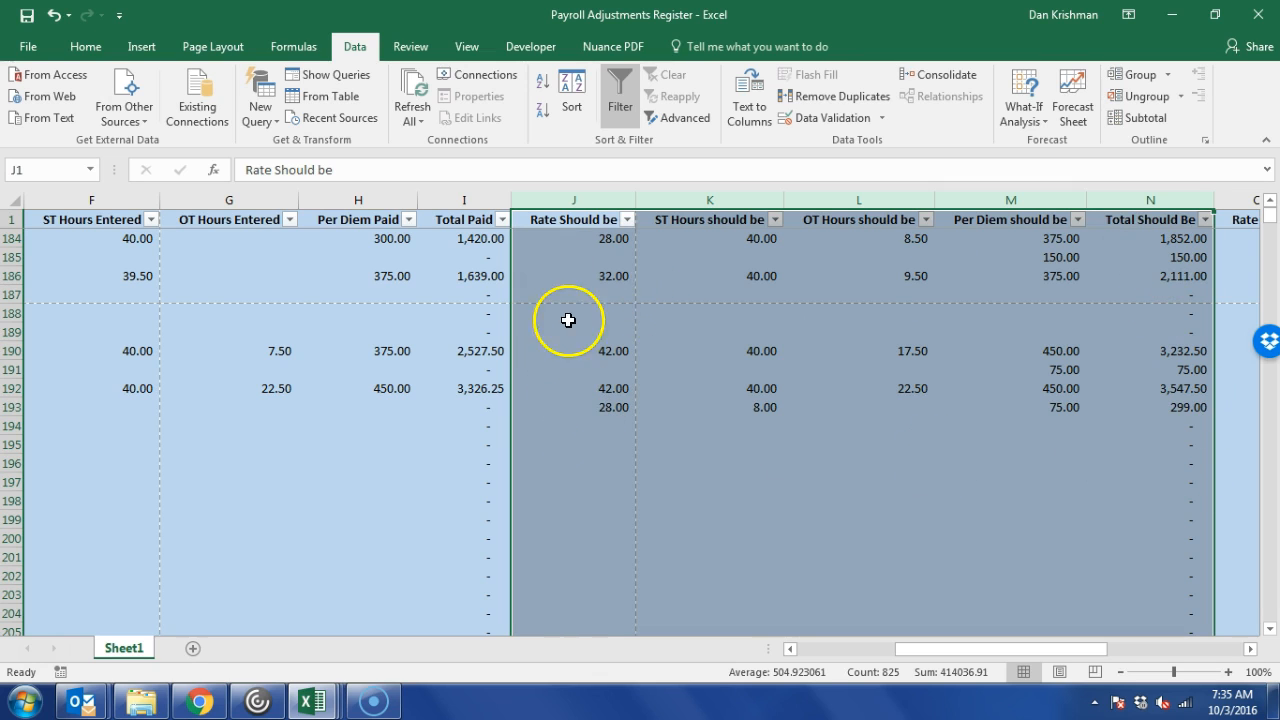
pyautogui.click(1172, 238)
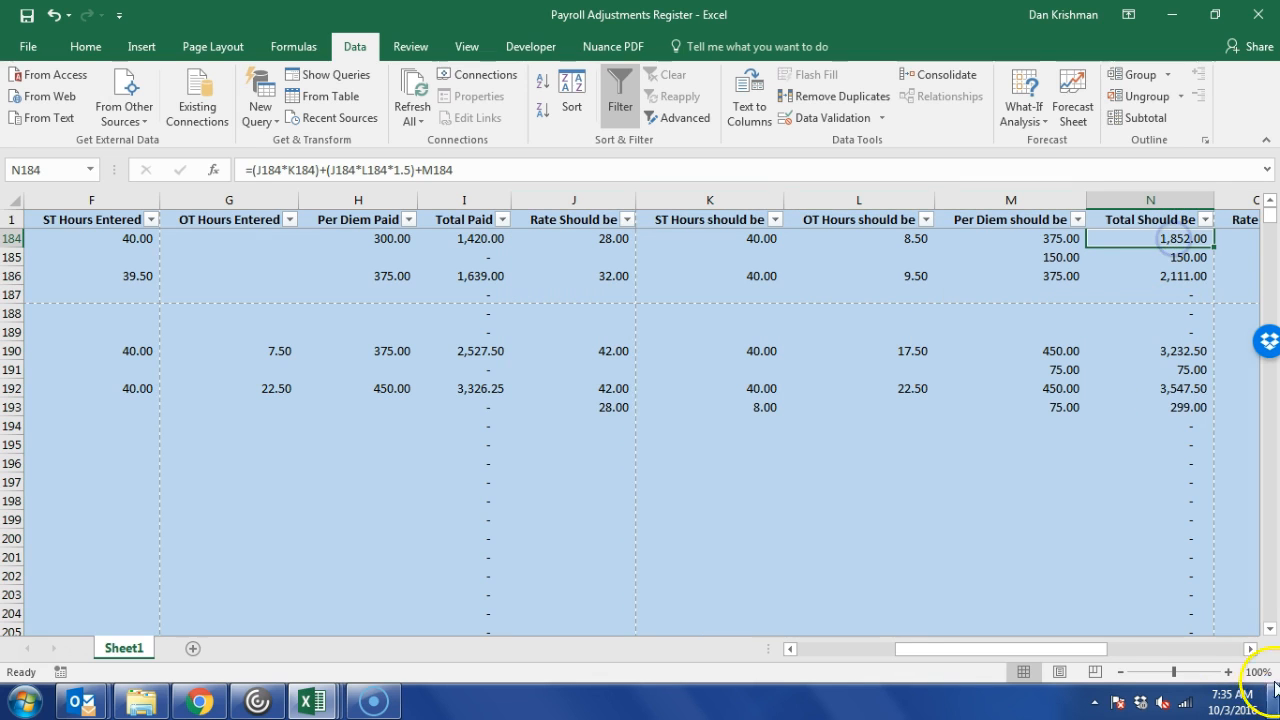
pyautogui.click(1250, 649)
pyautogui.click(1253, 650)
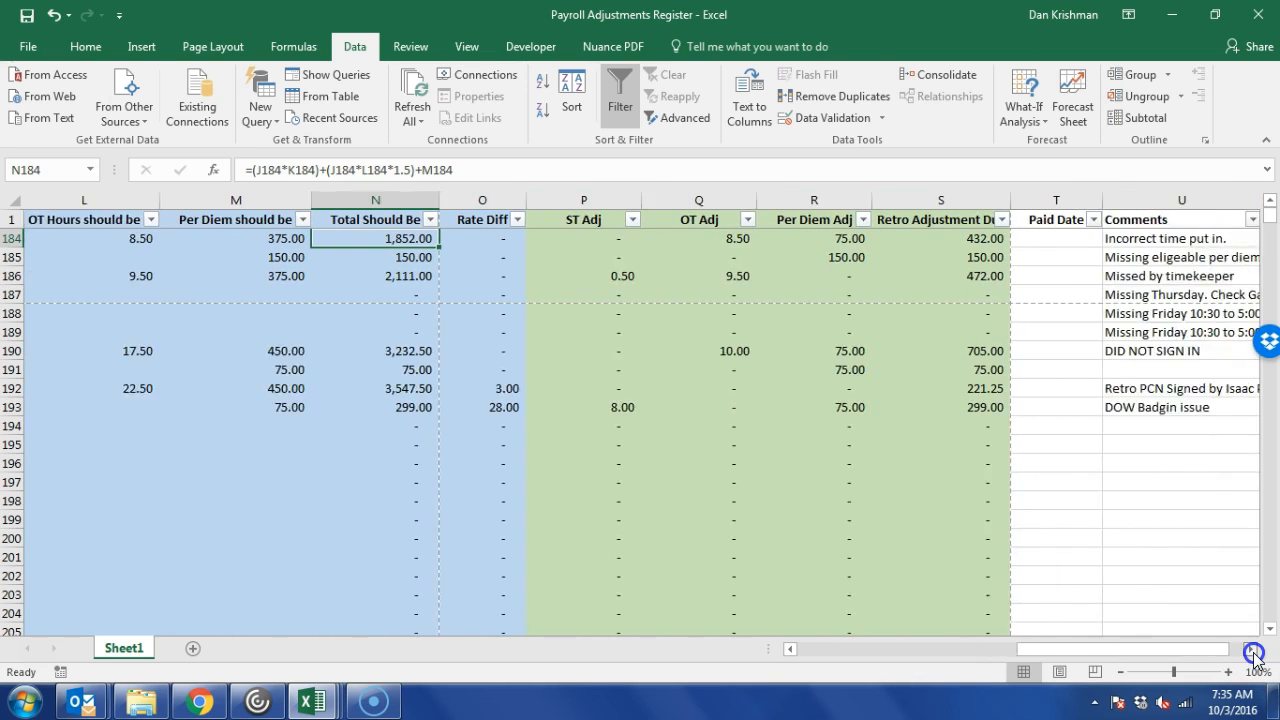
pyautogui.click(452, 250)
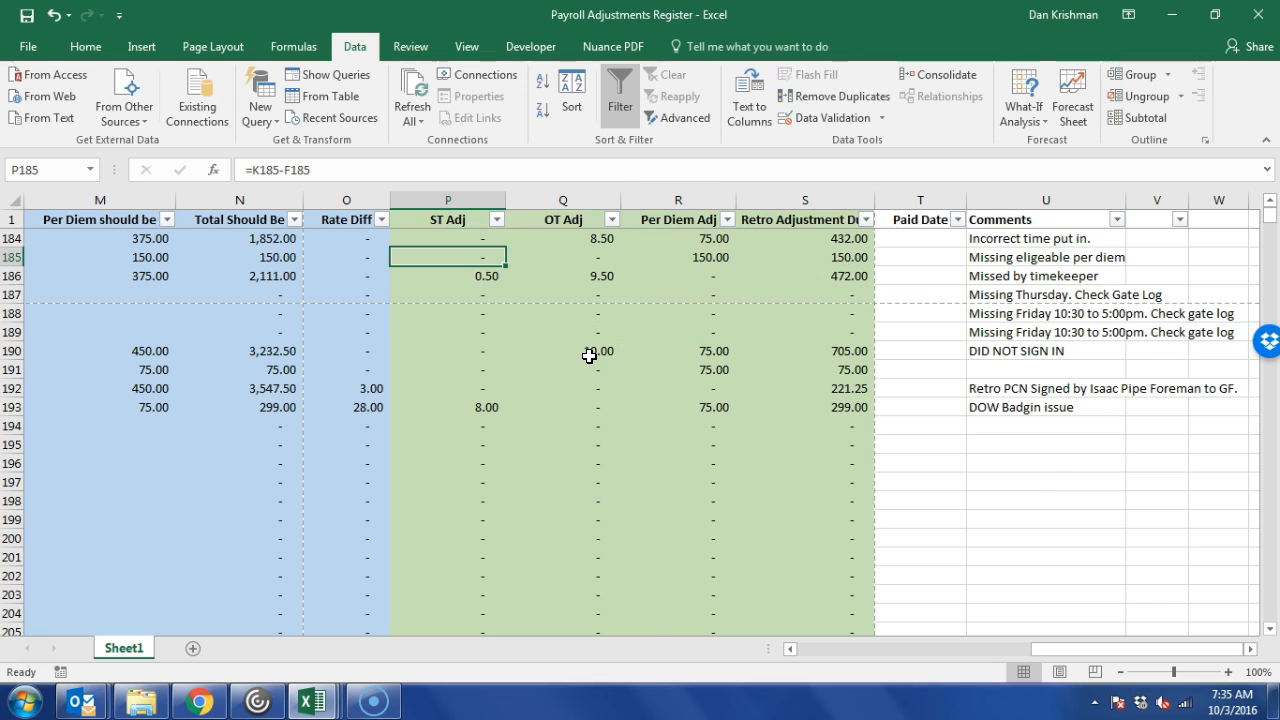
pyautogui.click(437, 430)
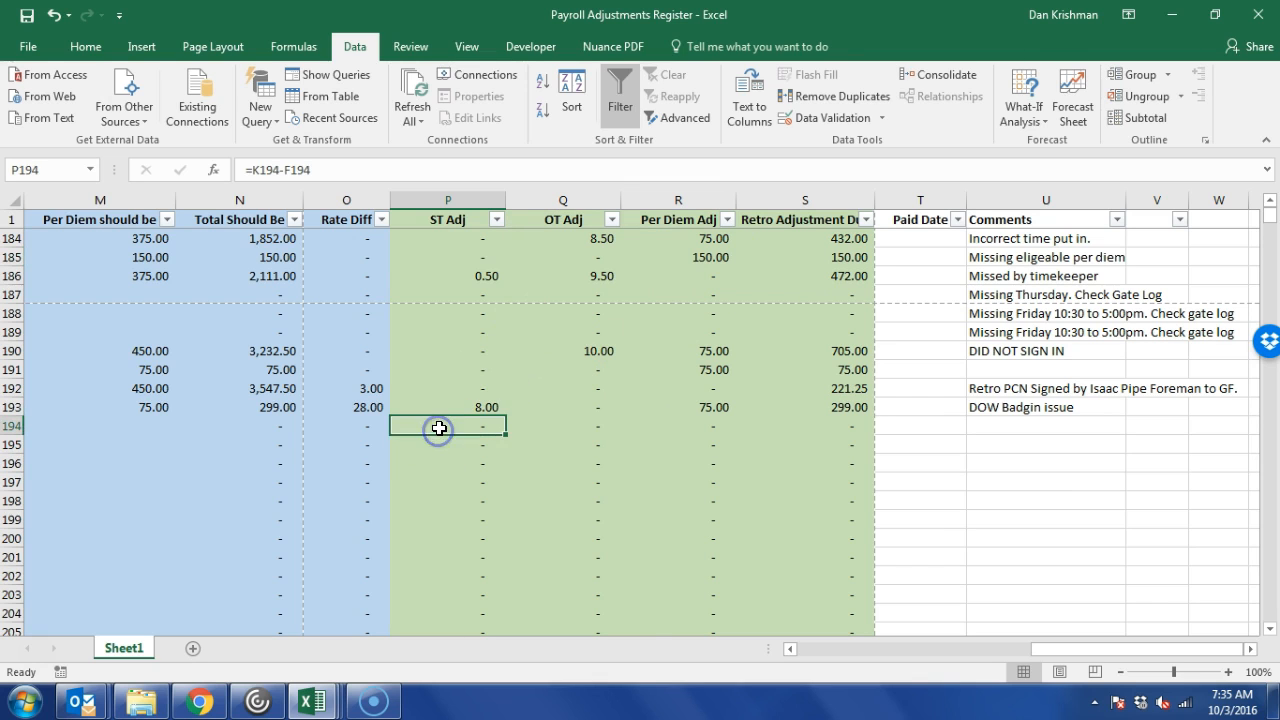
pyautogui.press('Left')
pyautogui.press('Left')
pyautogui.press('Home')
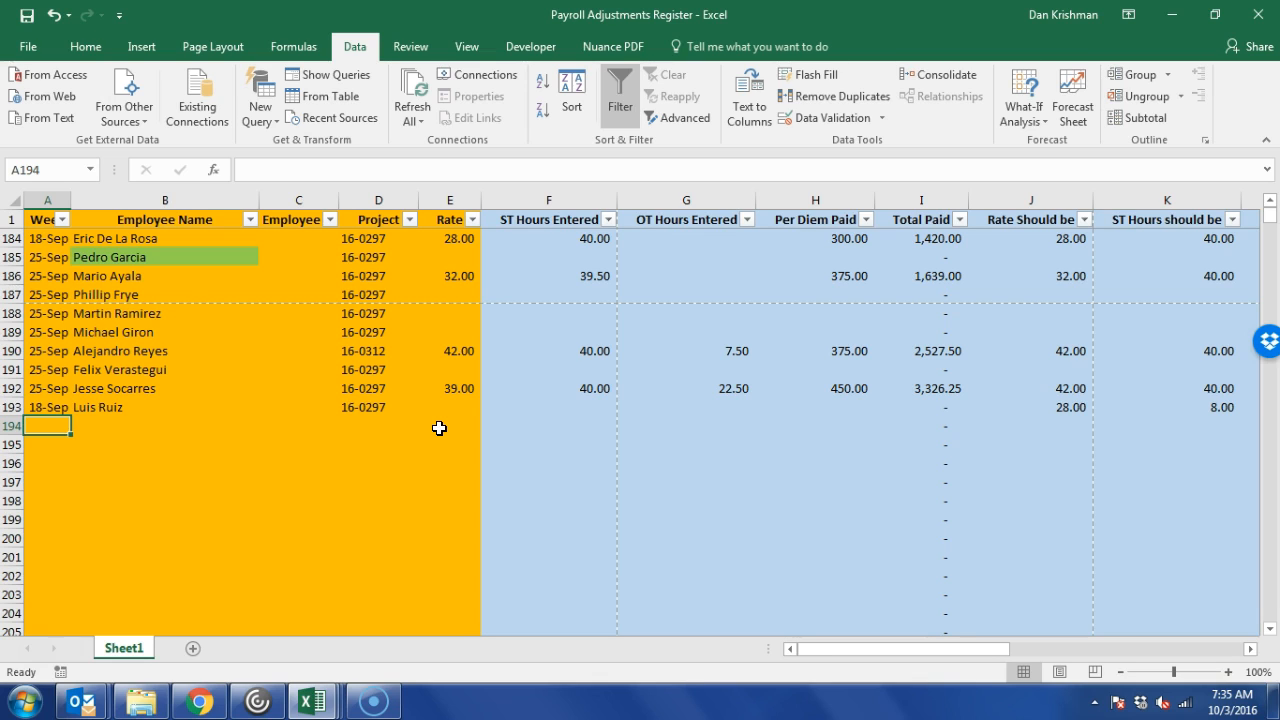
# Enter week date 09/25 and the employee's name in row 194.
pyautogui.write('09/')
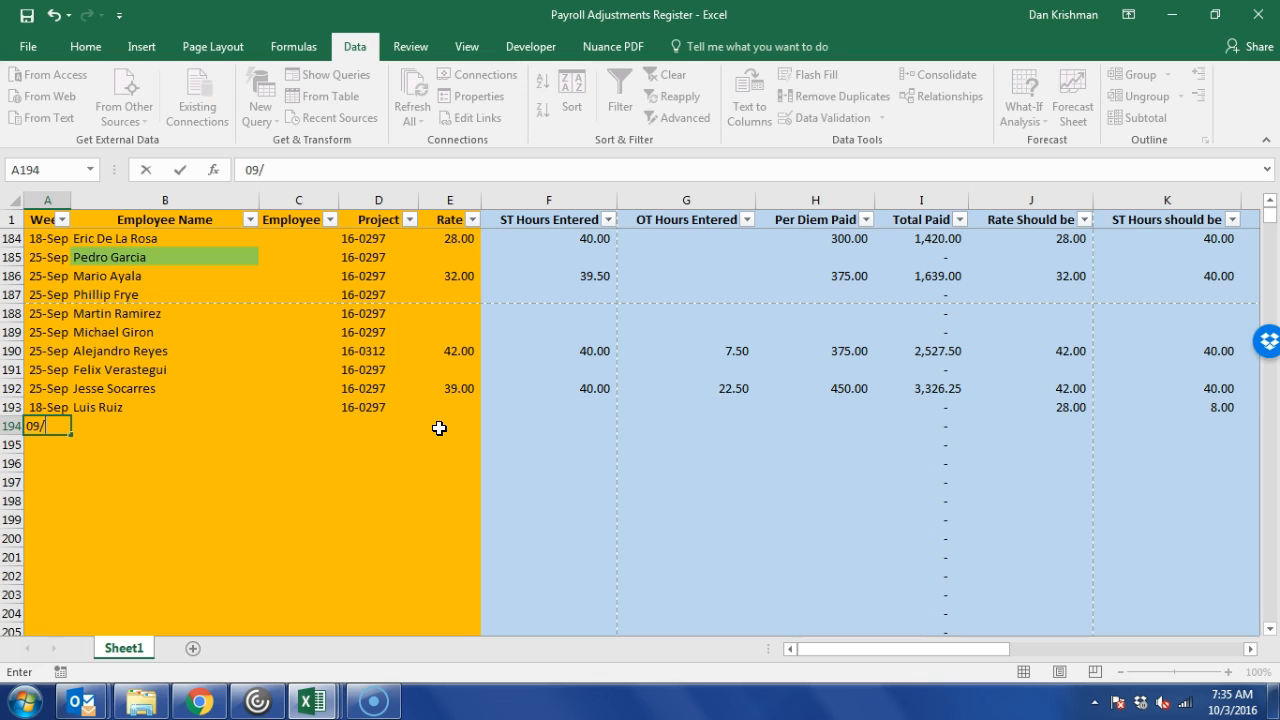
pyautogui.write('25')
pyautogui.press('Return')
pyautogui.press('Up')
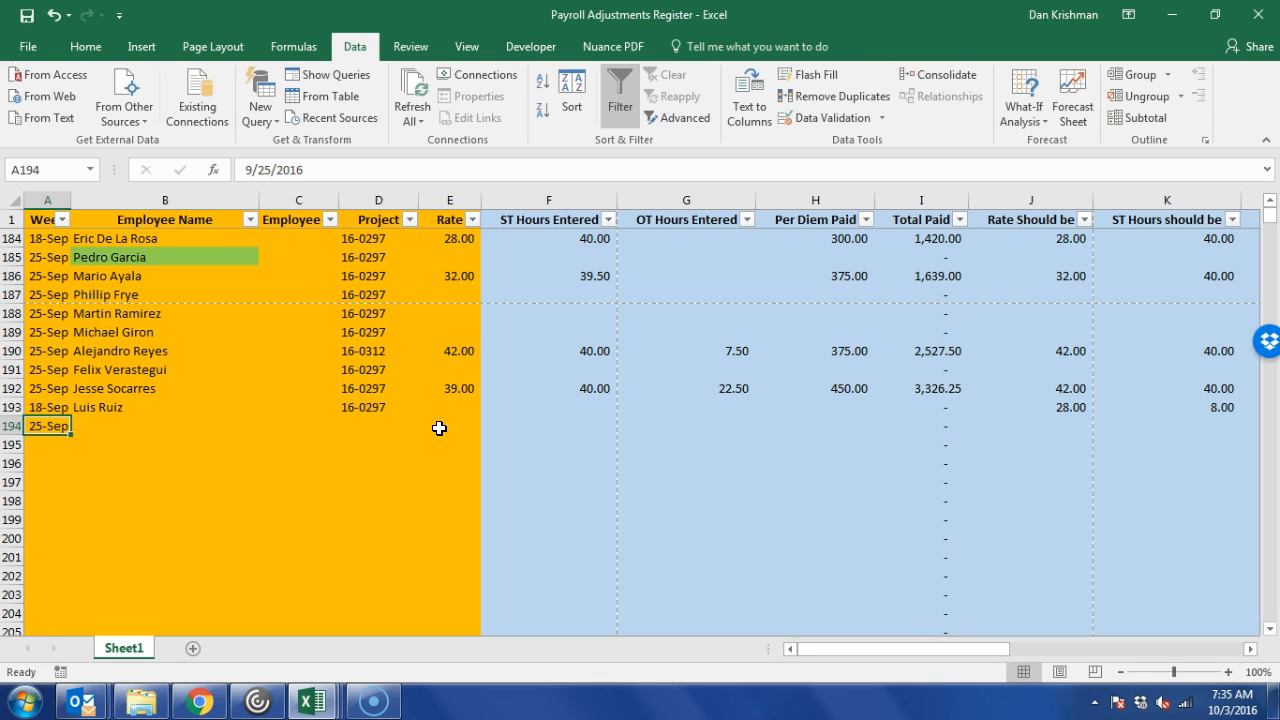
pyautogui.press('Tab')
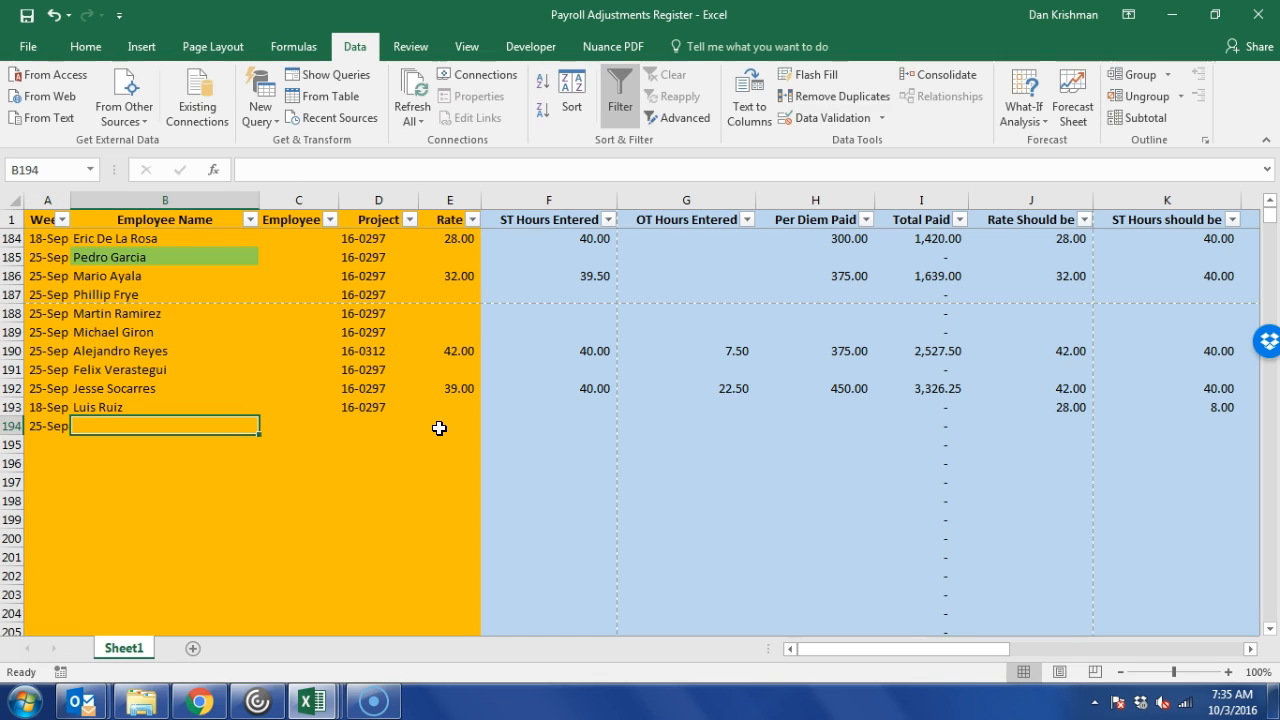
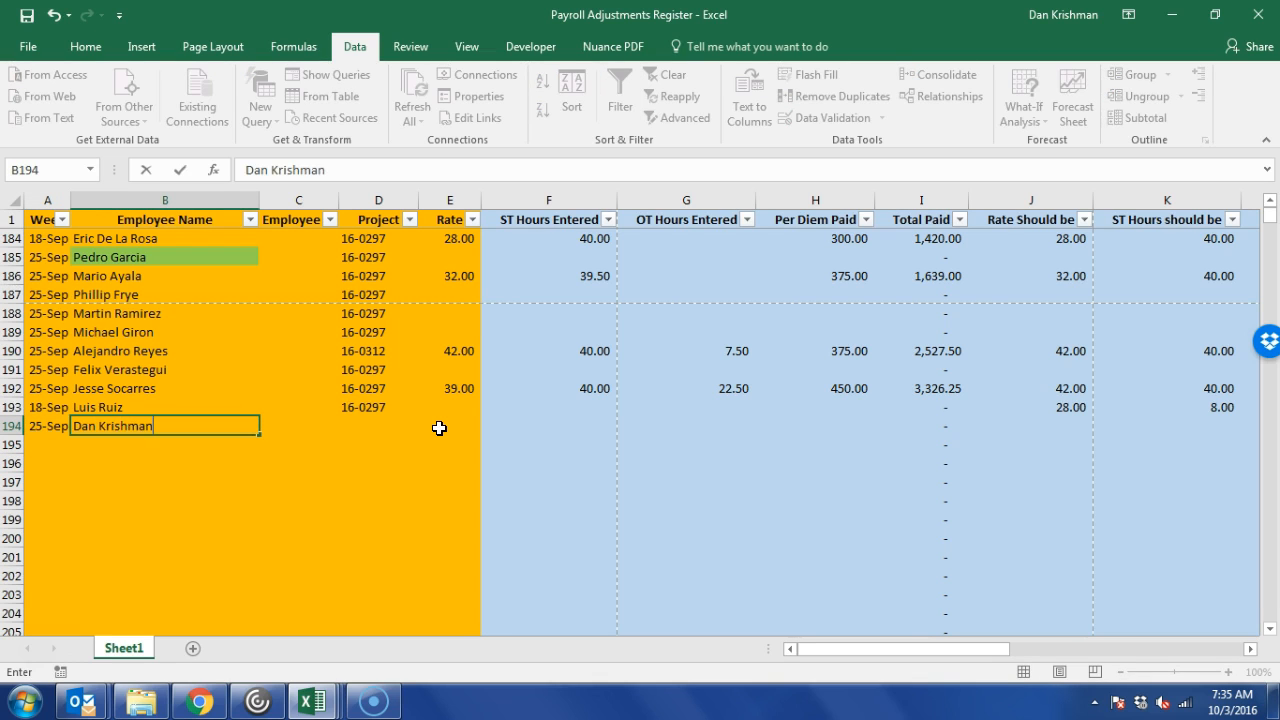
pyautogui.press('Tab')
pyautogui.press('Tab')
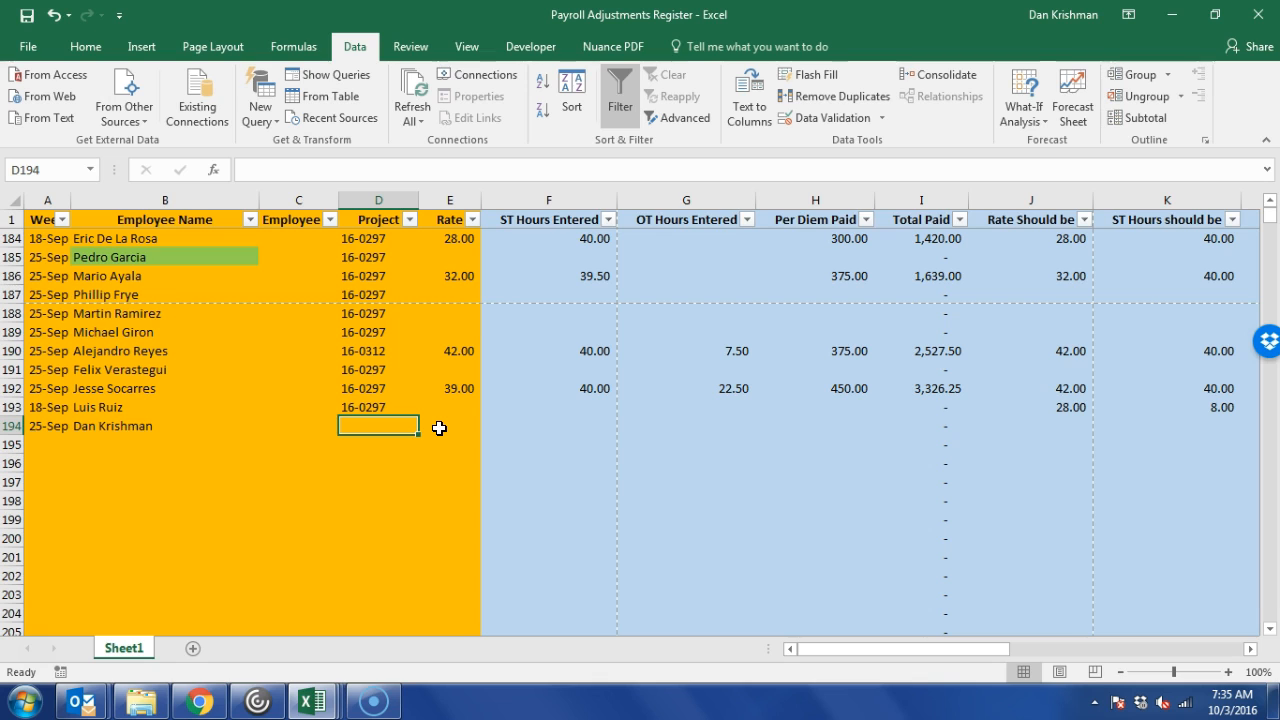
# Set row 194's project to 16-0297, copied from row 193.
pyautogui.write('16-0312')
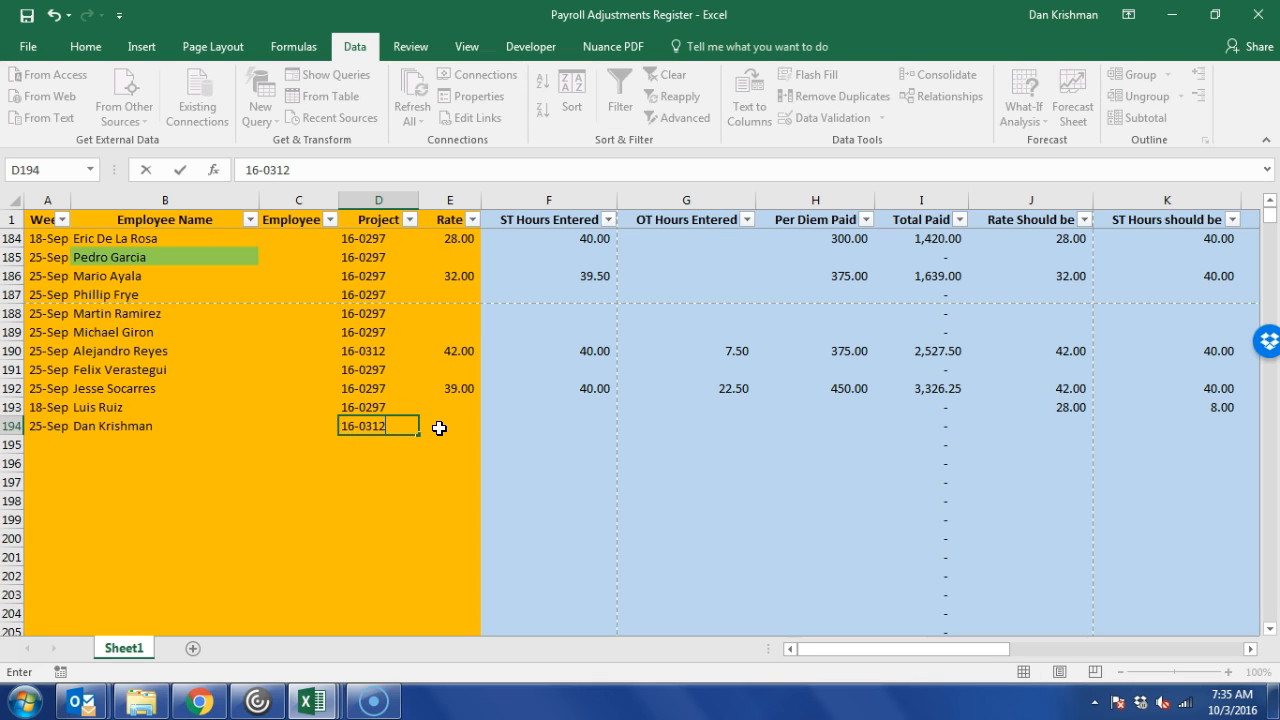
pyautogui.press('Return')
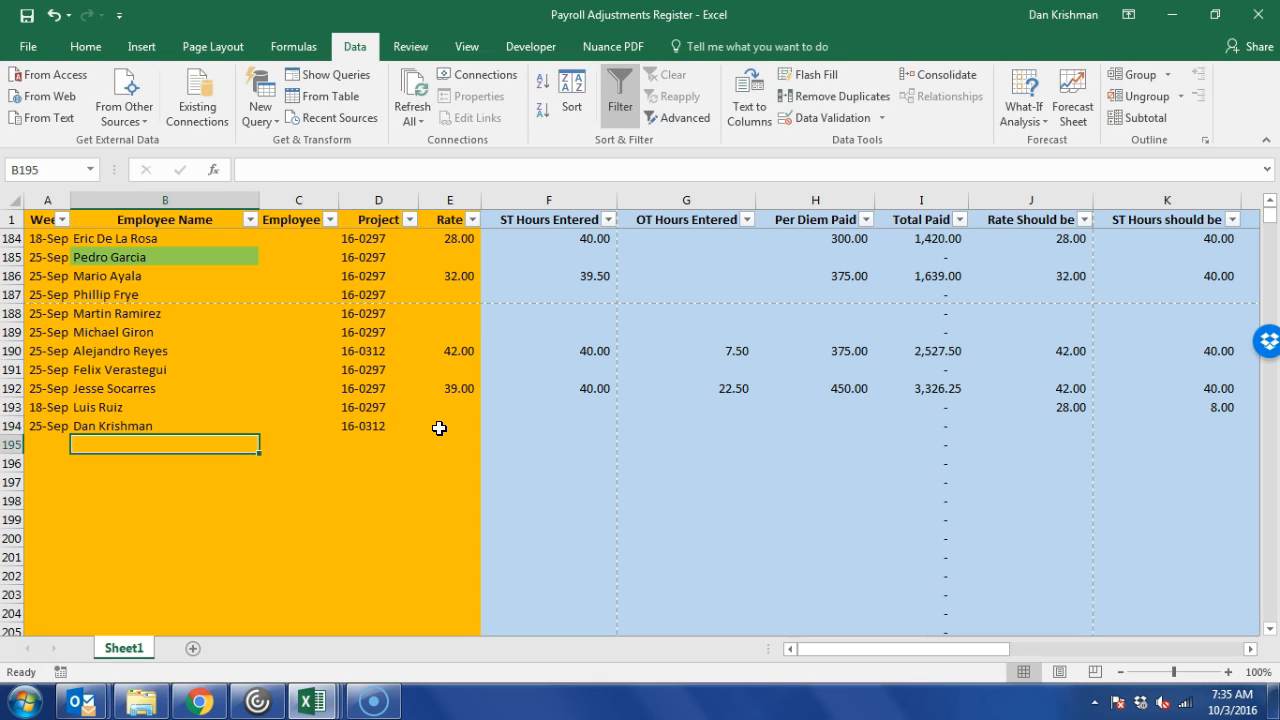
pyautogui.press('Right')
pyautogui.press('Up')
pyautogui.press('Up')
pyautogui.press('Right')
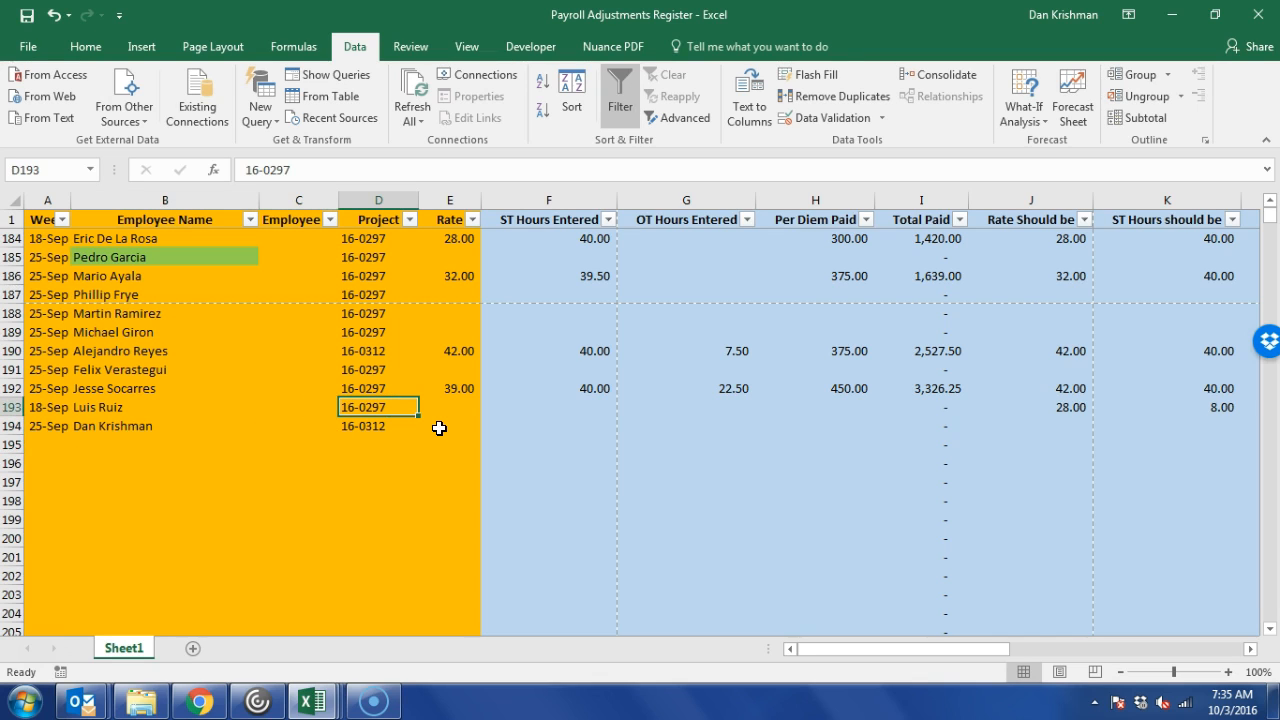
pyautogui.hotkey('ctrl', 'c')
pyautogui.press('Down')
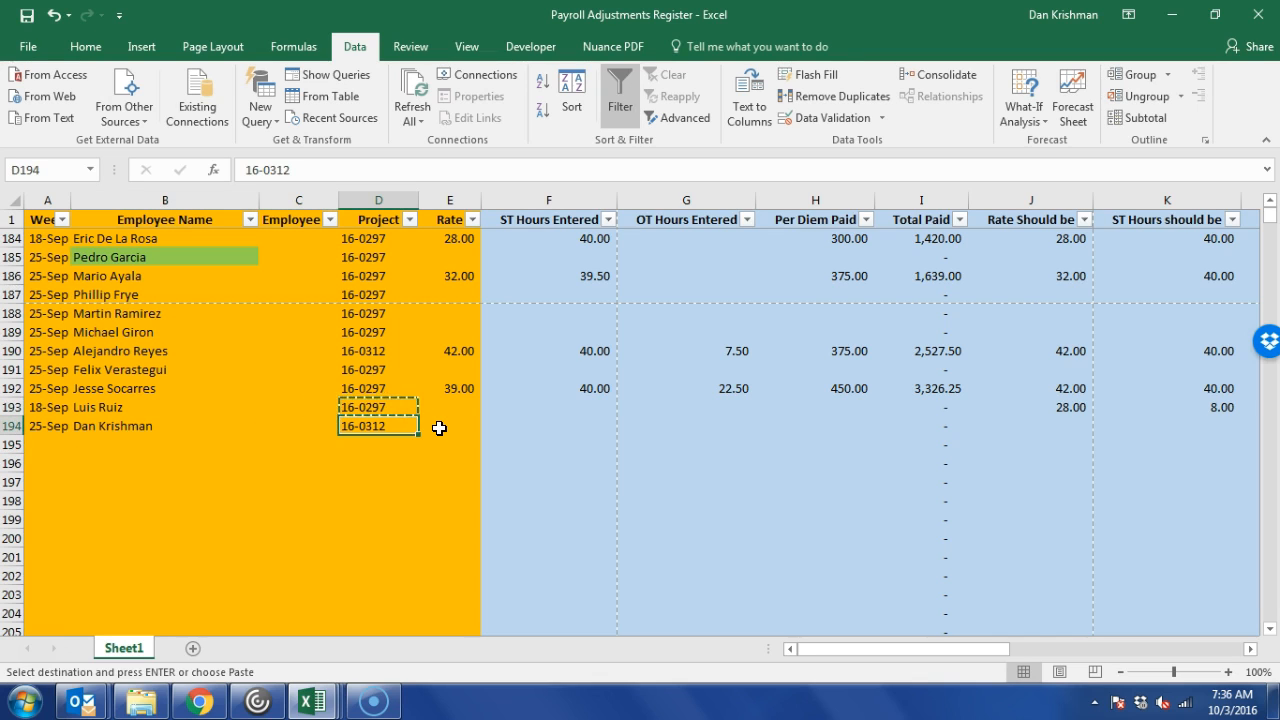
pyautogui.hotkey('ctrl', 'v')
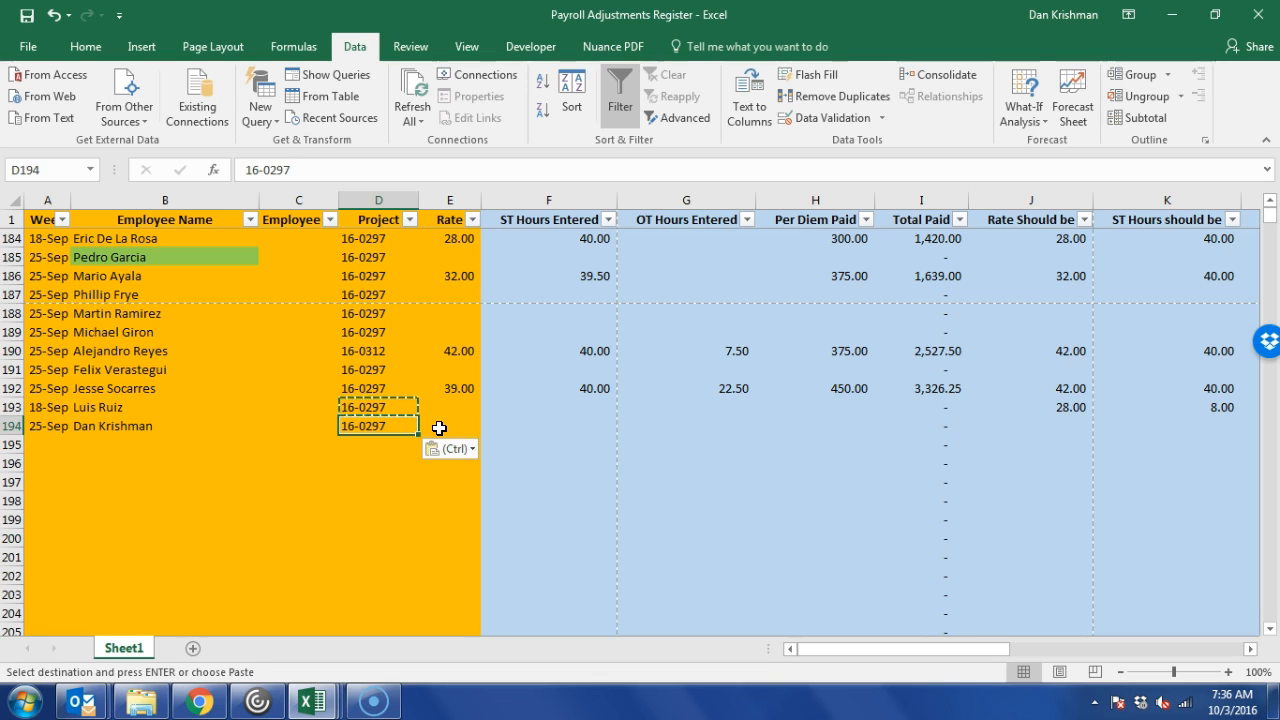
# Enter the paid values for row 194: rate 26, 40 straight hours, 375 per diem.
pyautogui.press('Right')
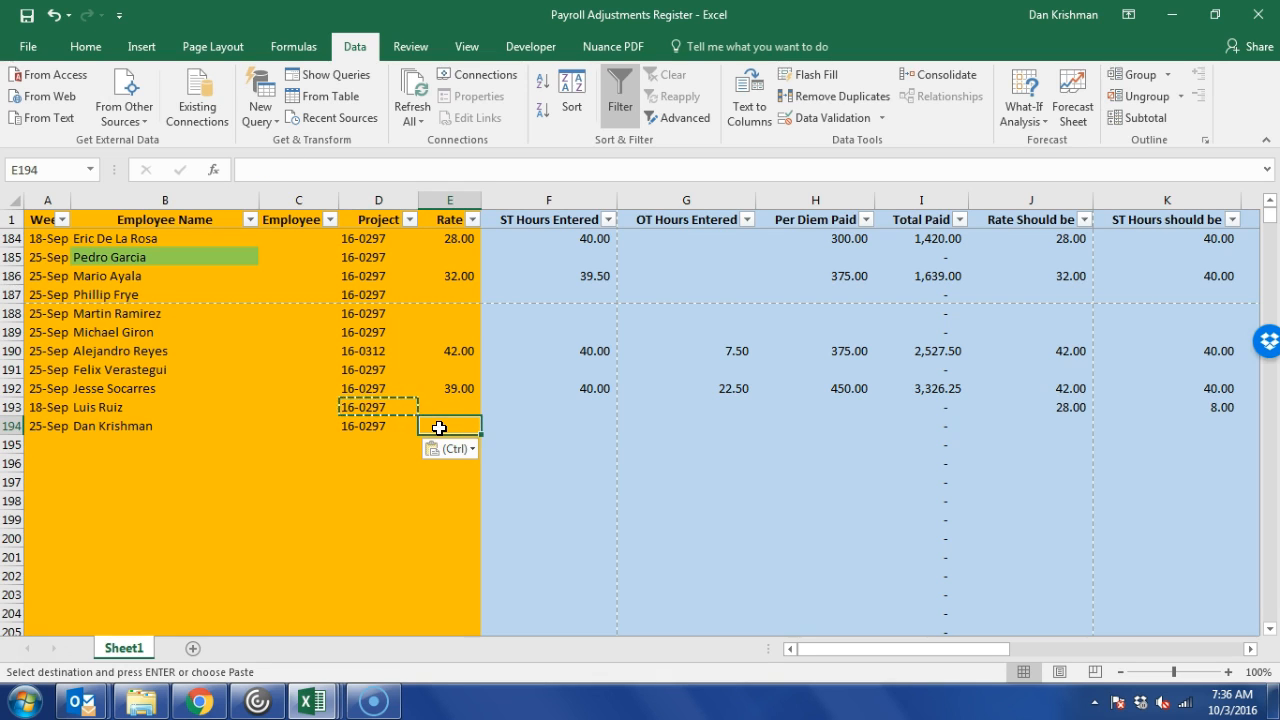
pyautogui.write('26')
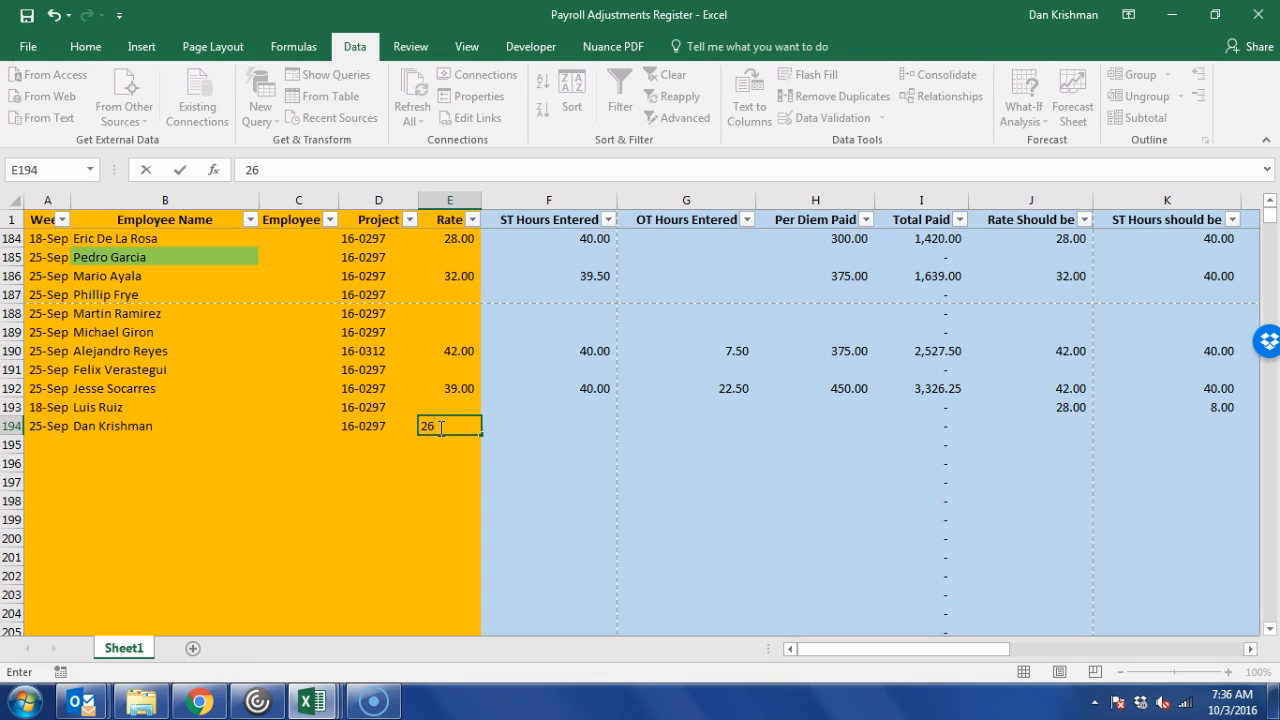
pyautogui.press('Right')
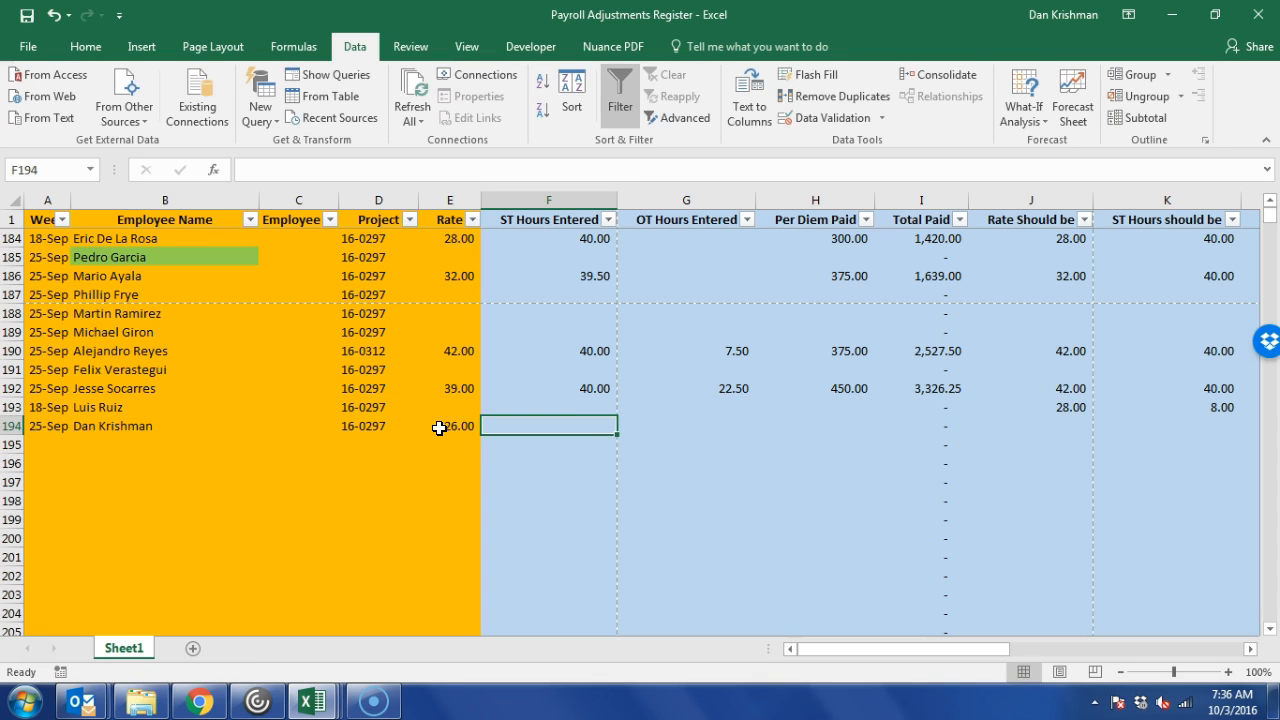
pyautogui.write('40')
pyautogui.press('Right')
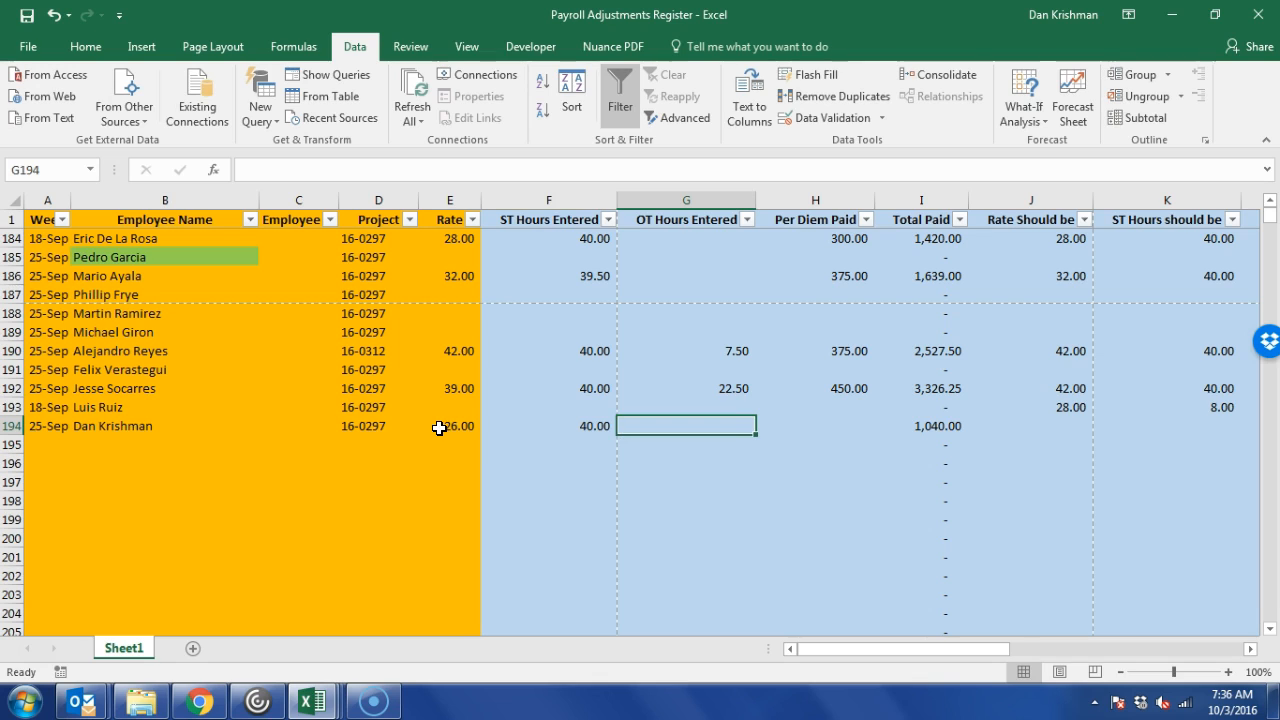
pyautogui.press('Right')
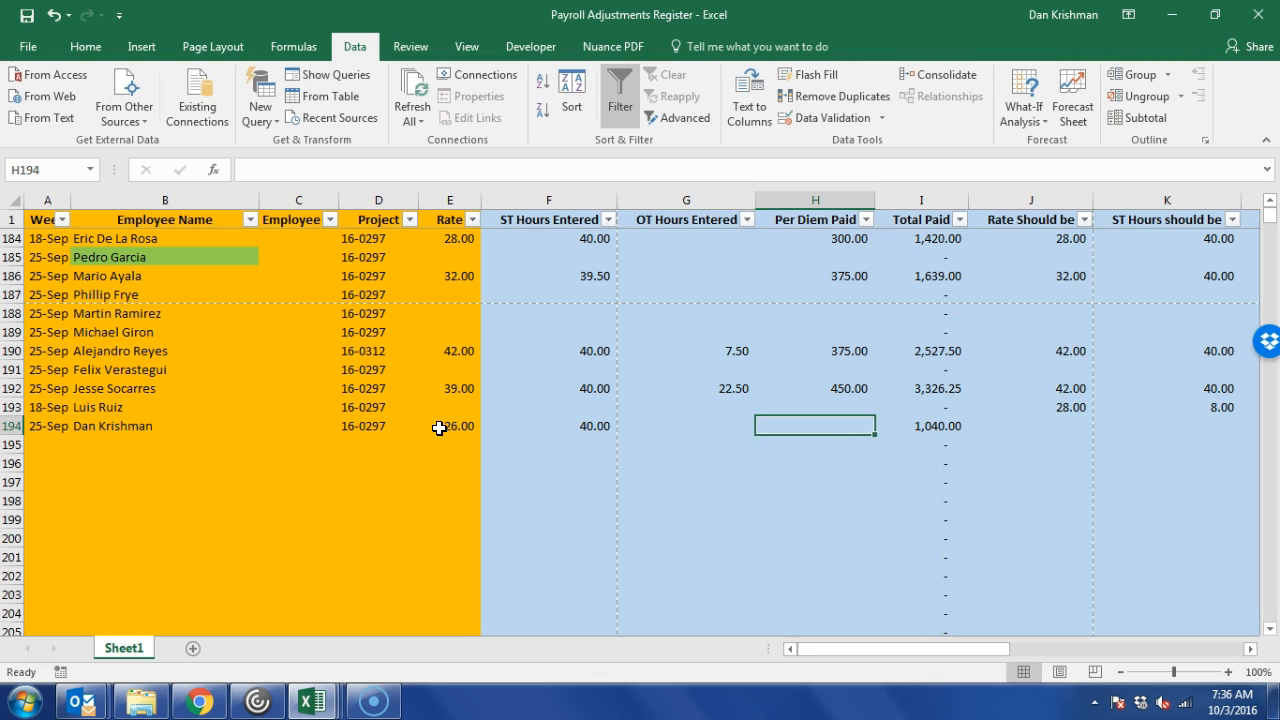
pyautogui.write('375')
pyautogui.press('BackSpace')
pyautogui.write('5')
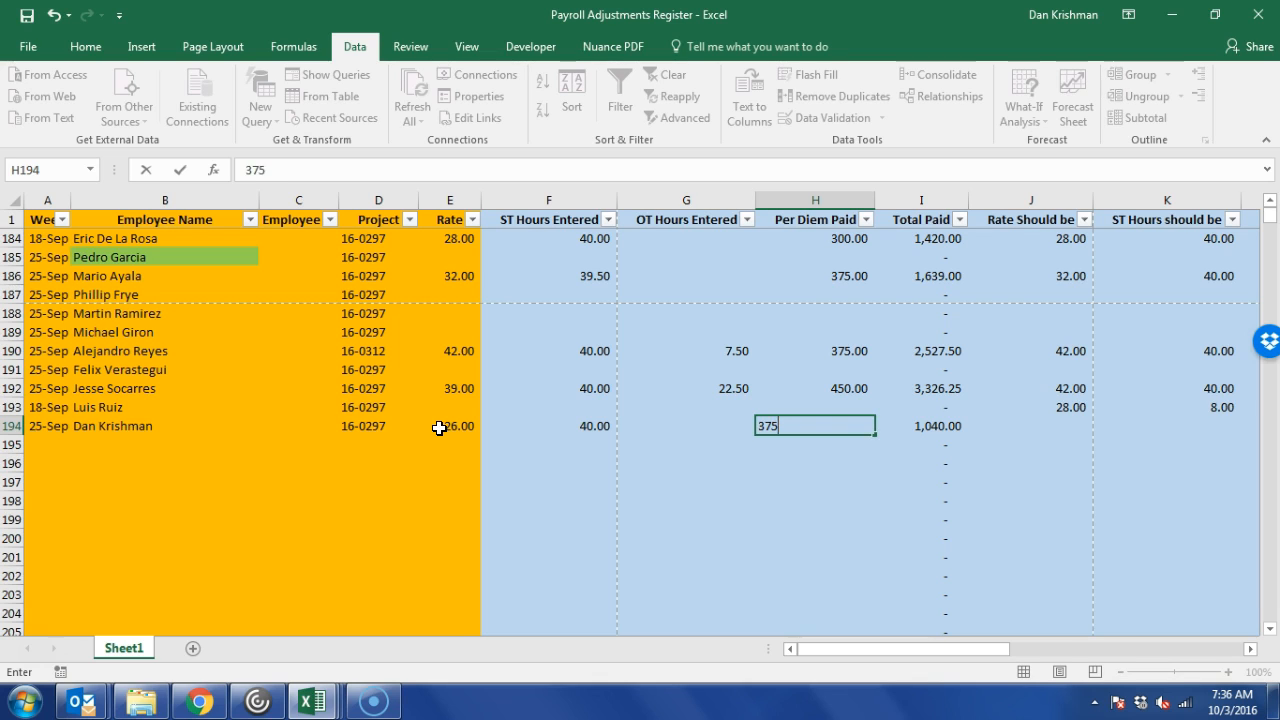
pyautogui.press('Right')
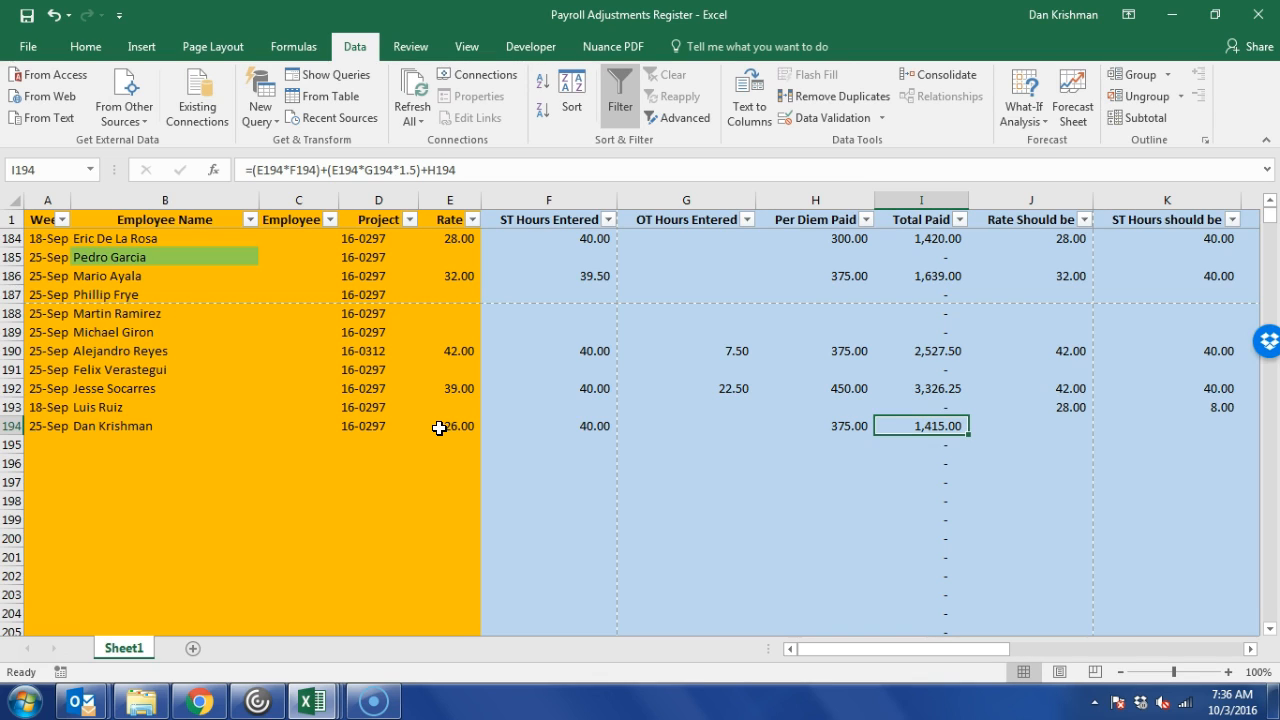
# Enter should-be rate 26, 40 straight hours, 10 overtime hours and 450 per diem.
pyautogui.press('Right')
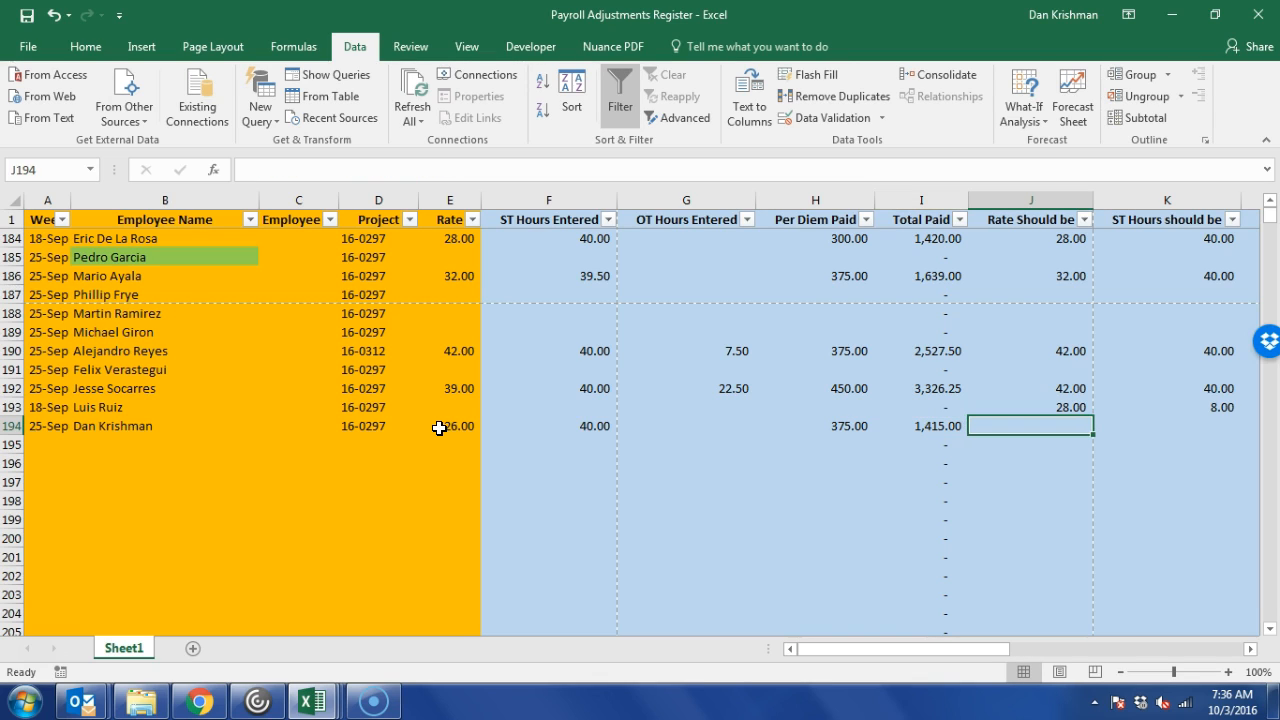
pyautogui.write('26')
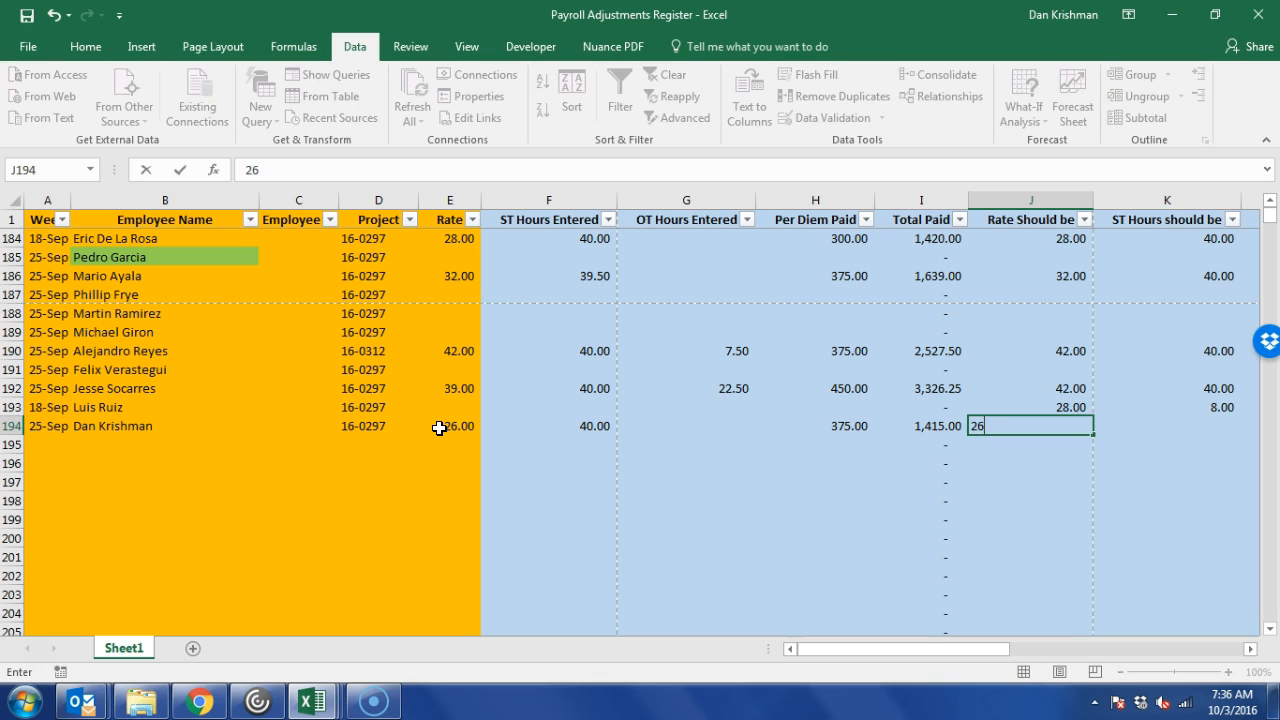
pyautogui.press('Right')
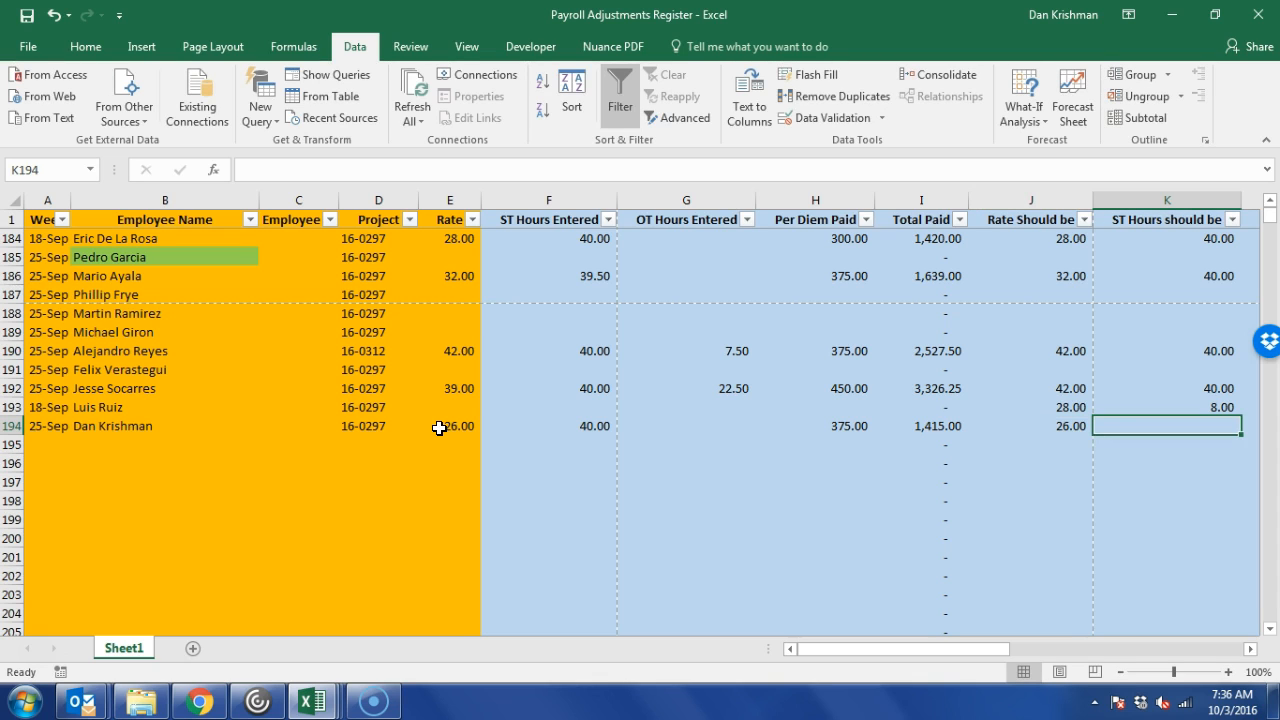
pyautogui.write('40')
pyautogui.press('Right')
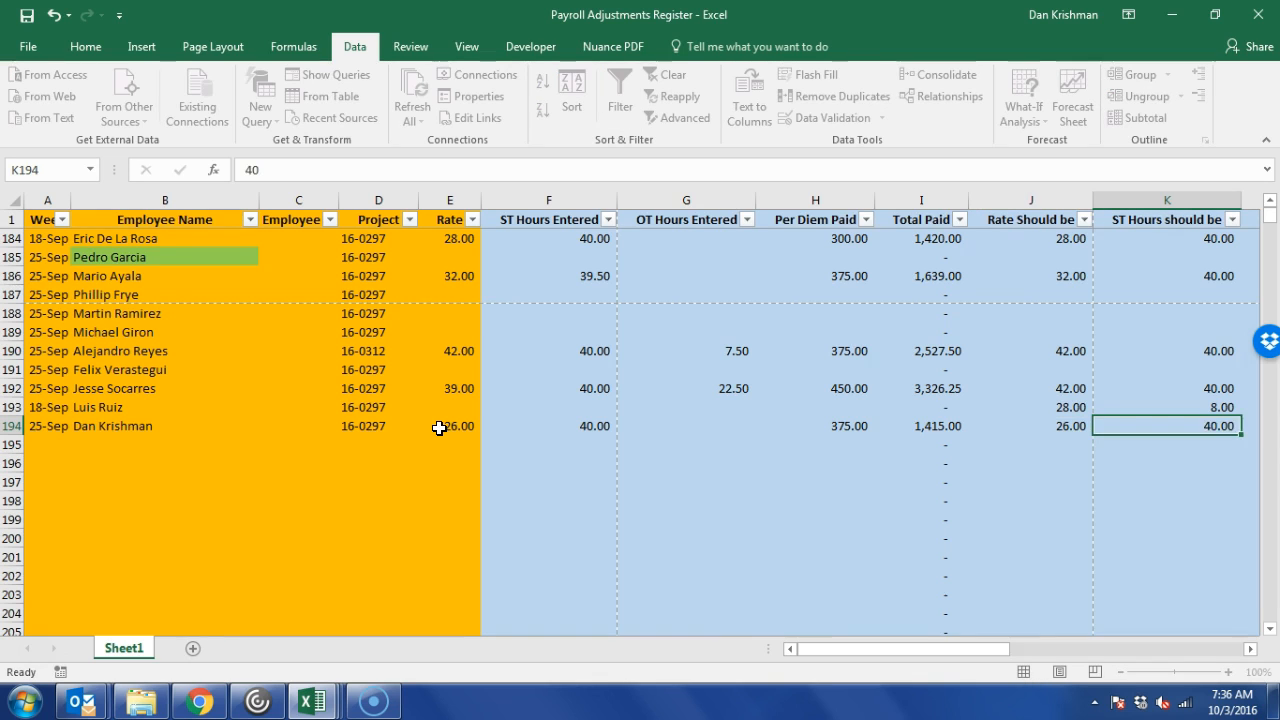
pyautogui.write('10')
pyautogui.press('Right')
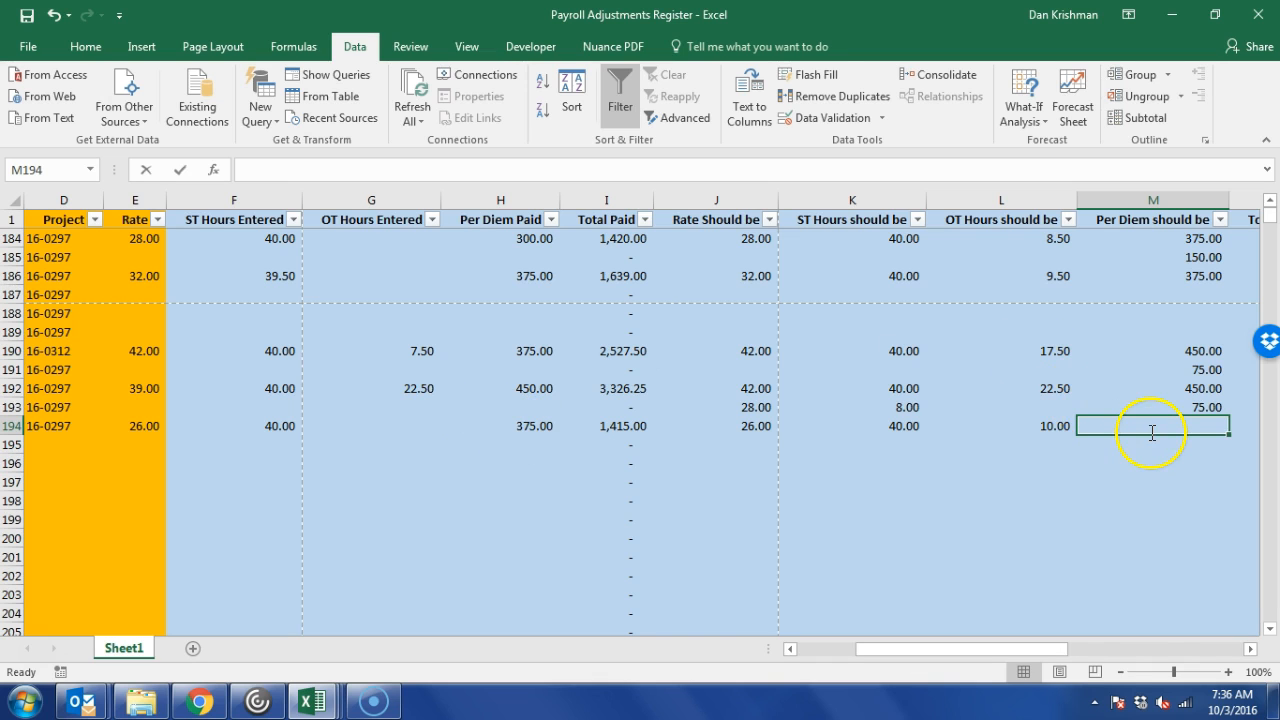
pyautogui.write('450')
pyautogui.press('Tab')
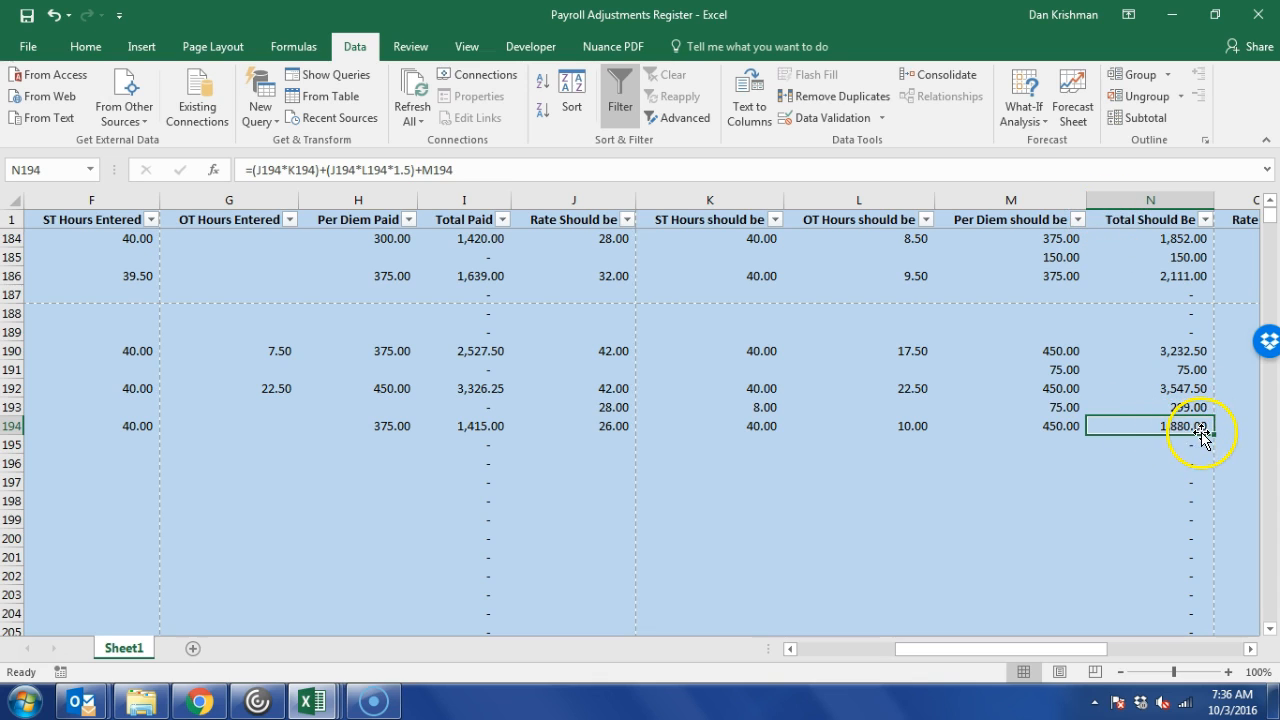
pyautogui.press('Tab')
pyautogui.press('Tab')
pyautogui.press('Tab')
pyautogui.press('Tab')
pyautogui.press('Tab')
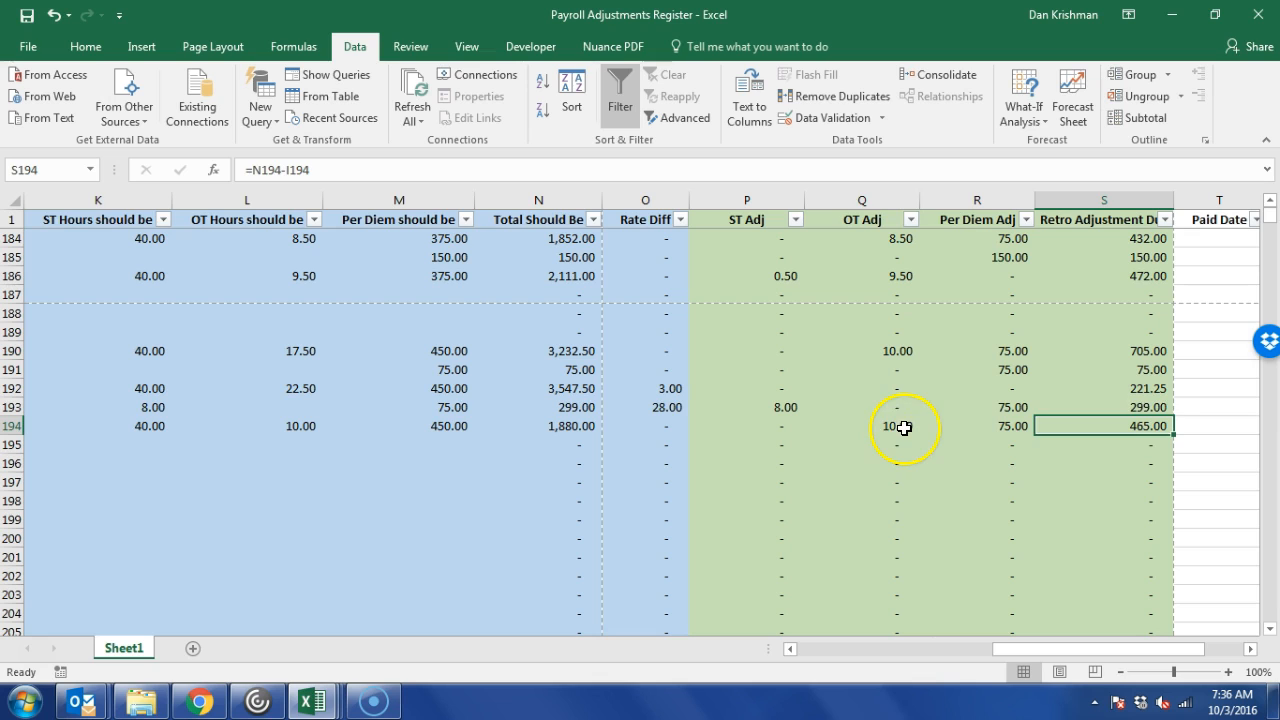
pyautogui.click(901, 426)
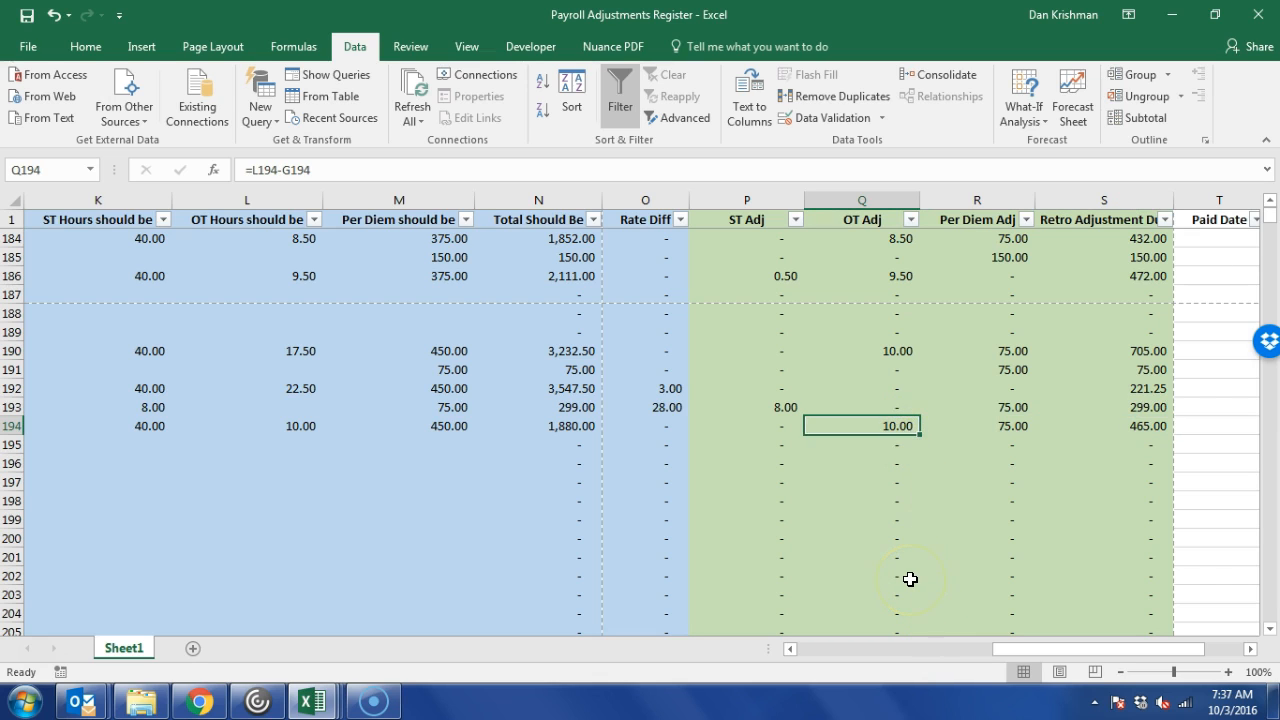
pyautogui.press('Right')
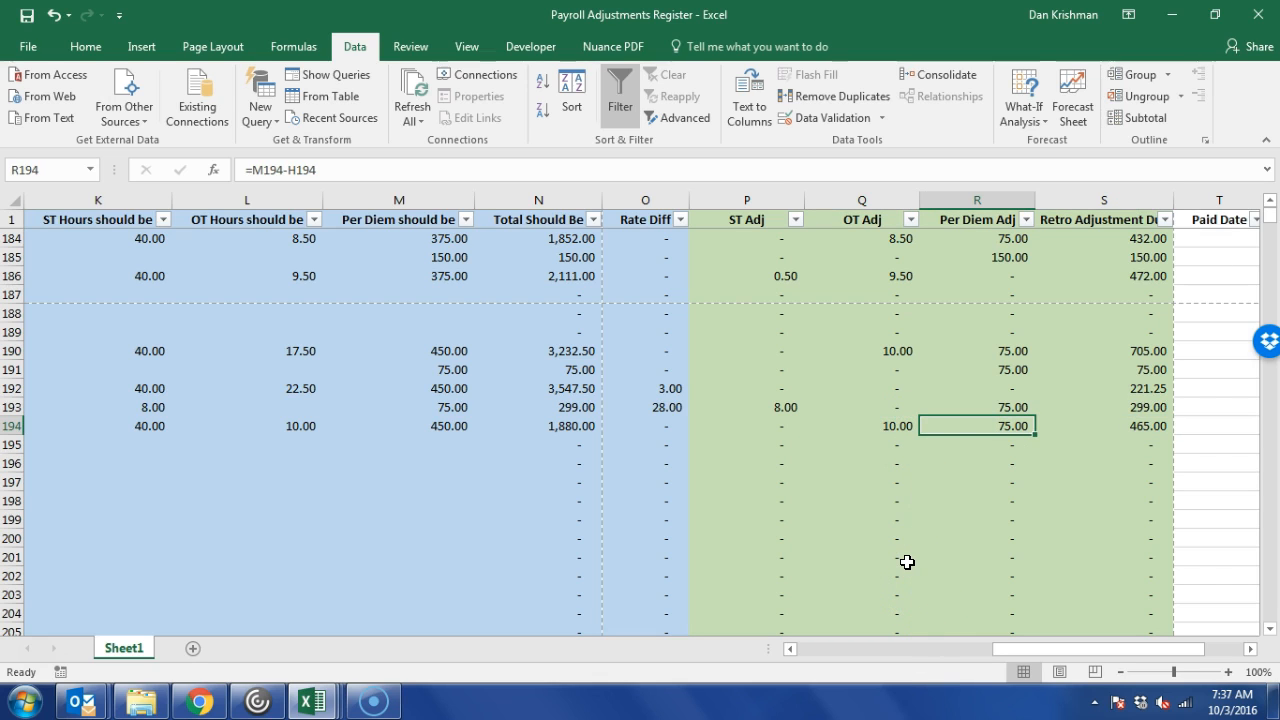
pyautogui.press('Right')
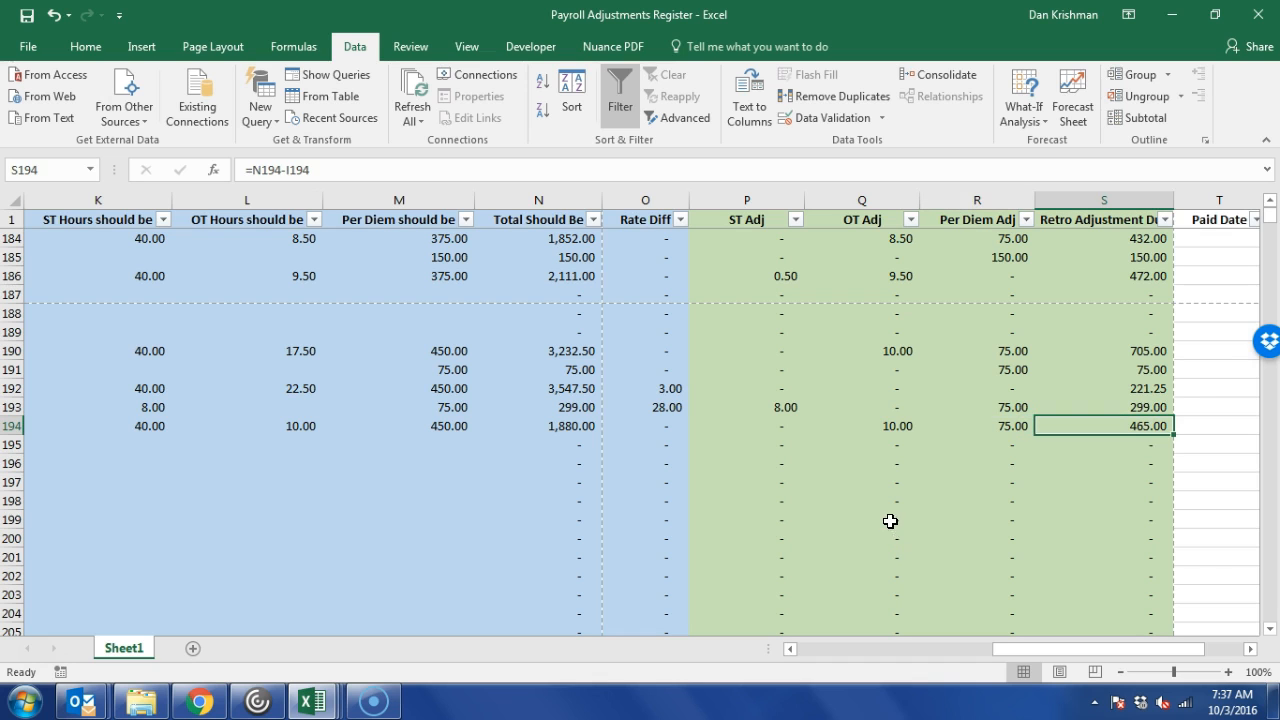
pyautogui.press('Right')
pyautogui.press('Right')
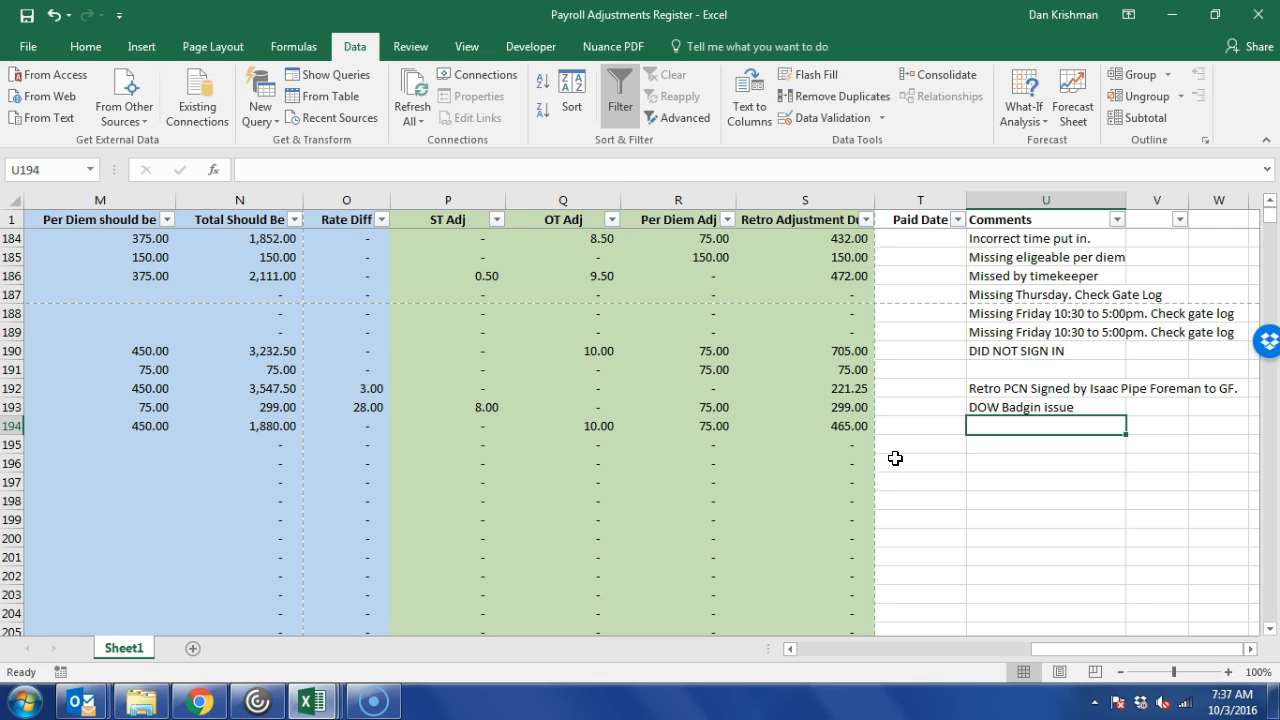
# Enter the PCL gate-log comment in U194, then return to the 465.00 retro adjustment in S194.
pyautogui.write('Did')
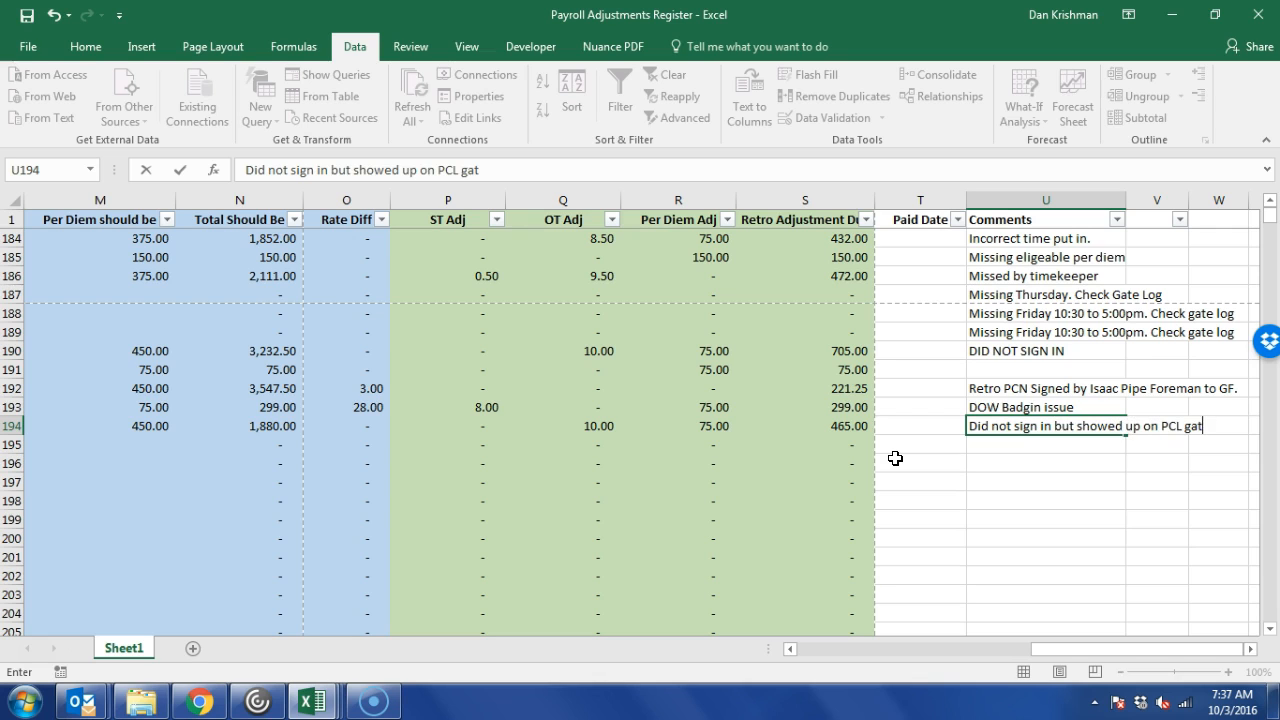
pyautogui.write('log')
pyautogui.press('Return')
pyautogui.press('Up')
pyautogui.press('Left')
pyautogui.press('Left')
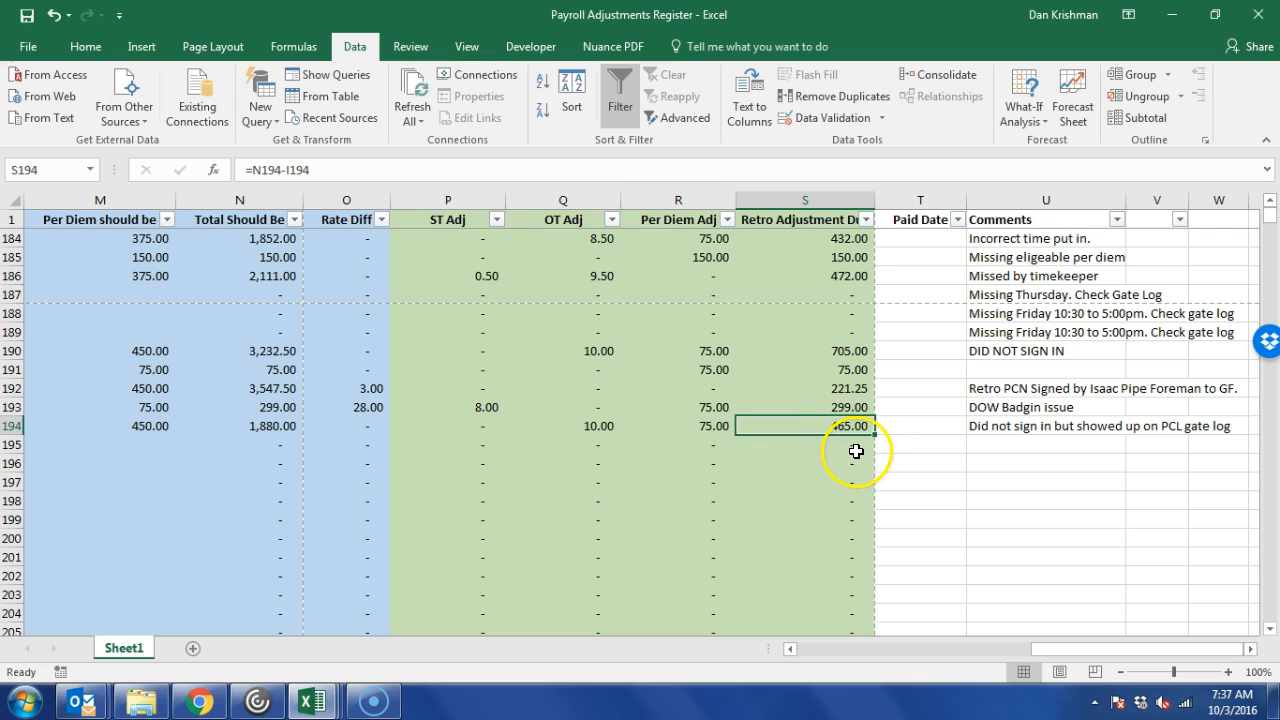
# Look over the Paid Date filter and the last entered paid date.
pyautogui.click(957, 219)
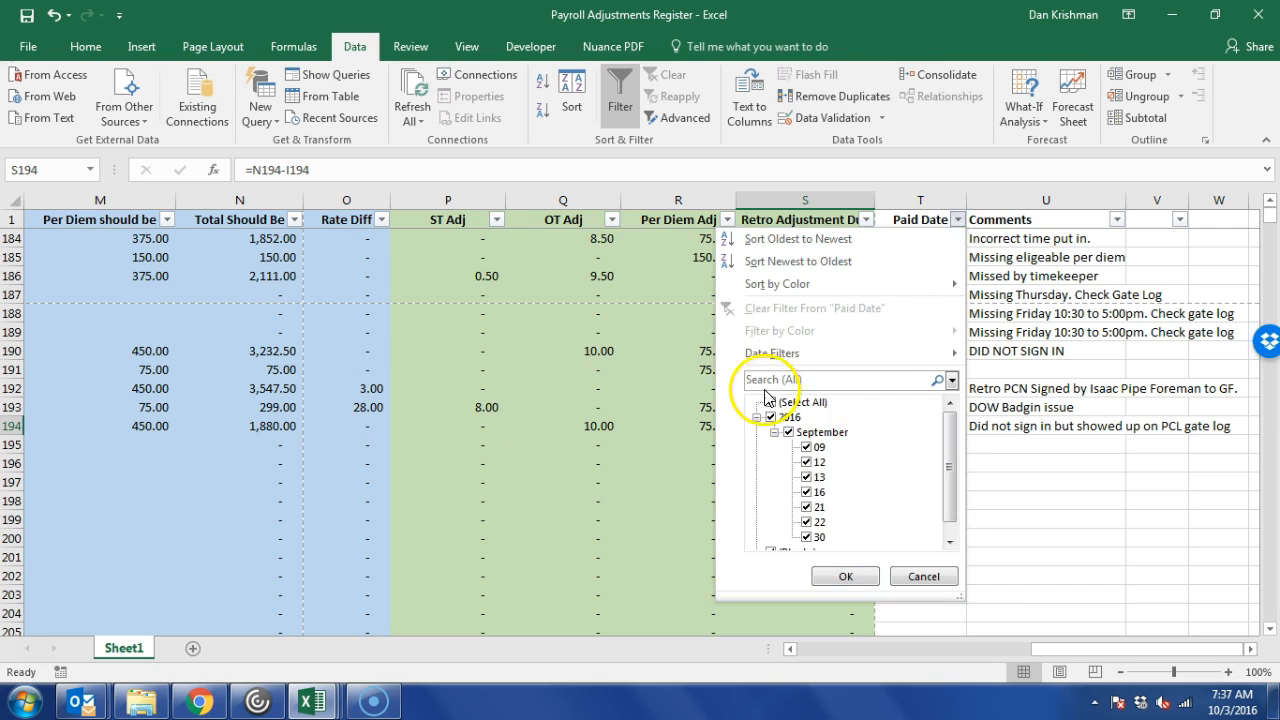
pyautogui.click(1099, 495)
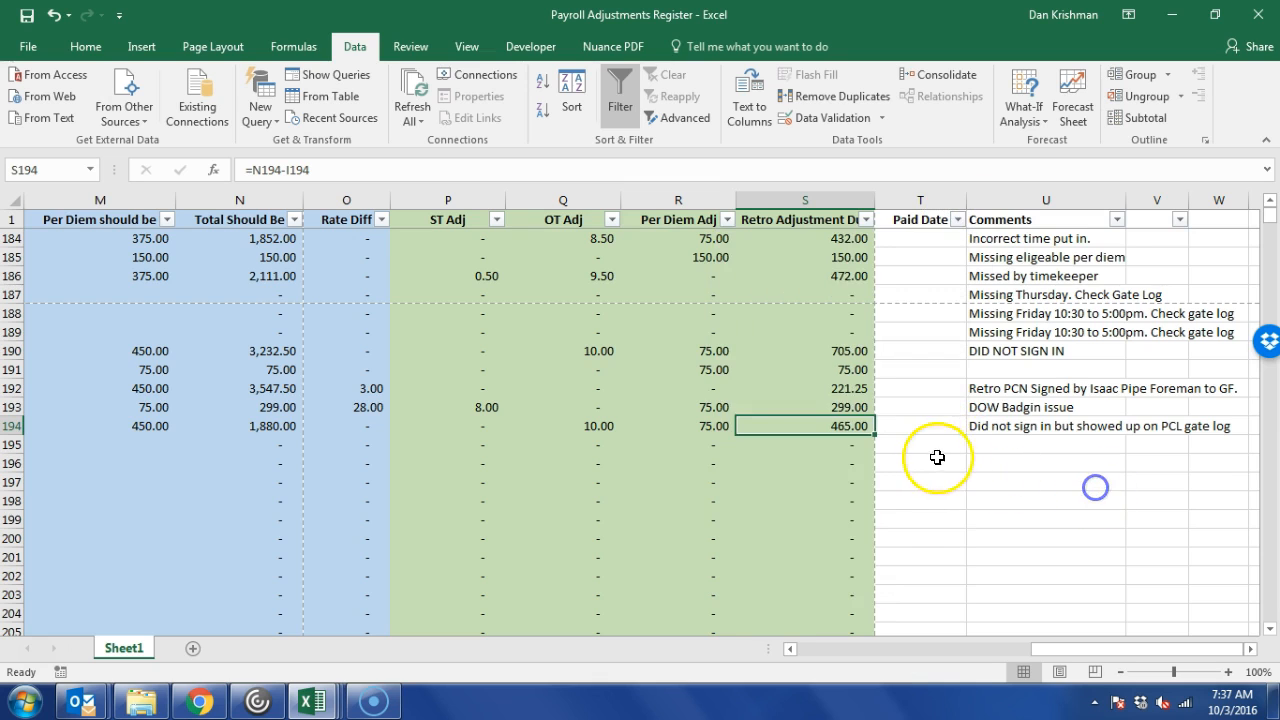
pyautogui.scroll(12, 925, 470)
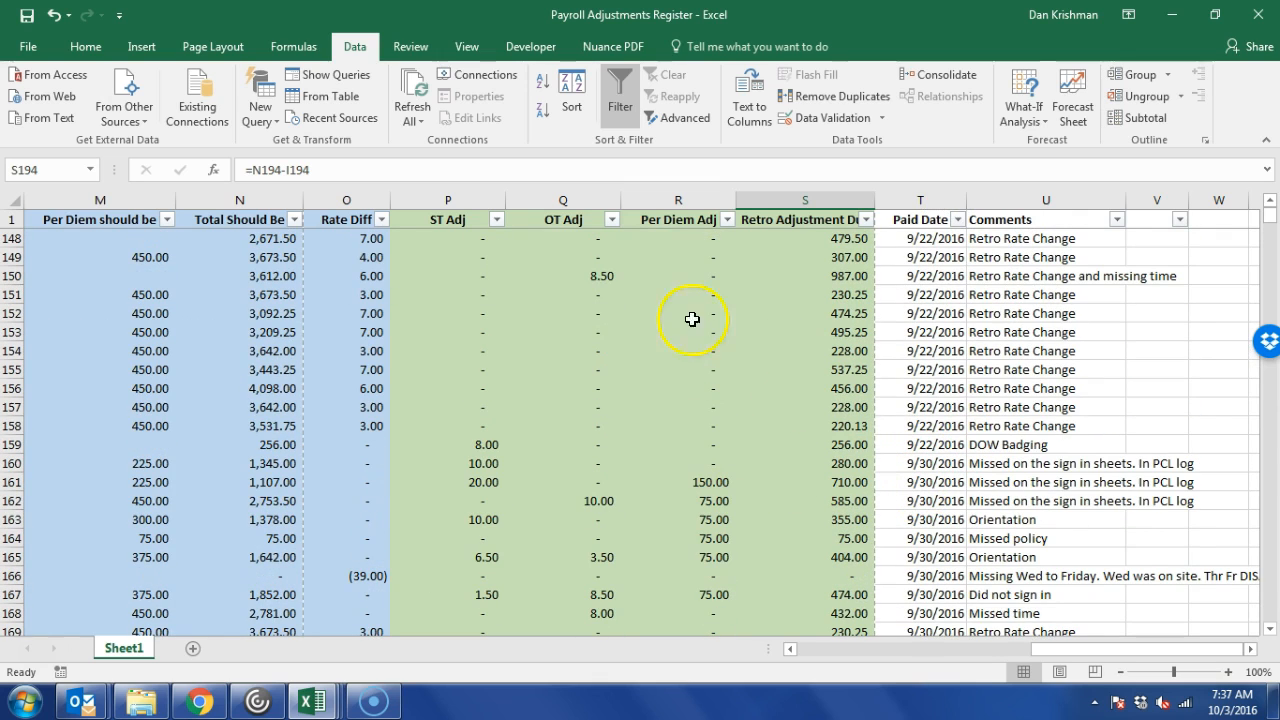
pyautogui.scroll(4, 925, 250)
pyautogui.scroll(-13, 935, 243)
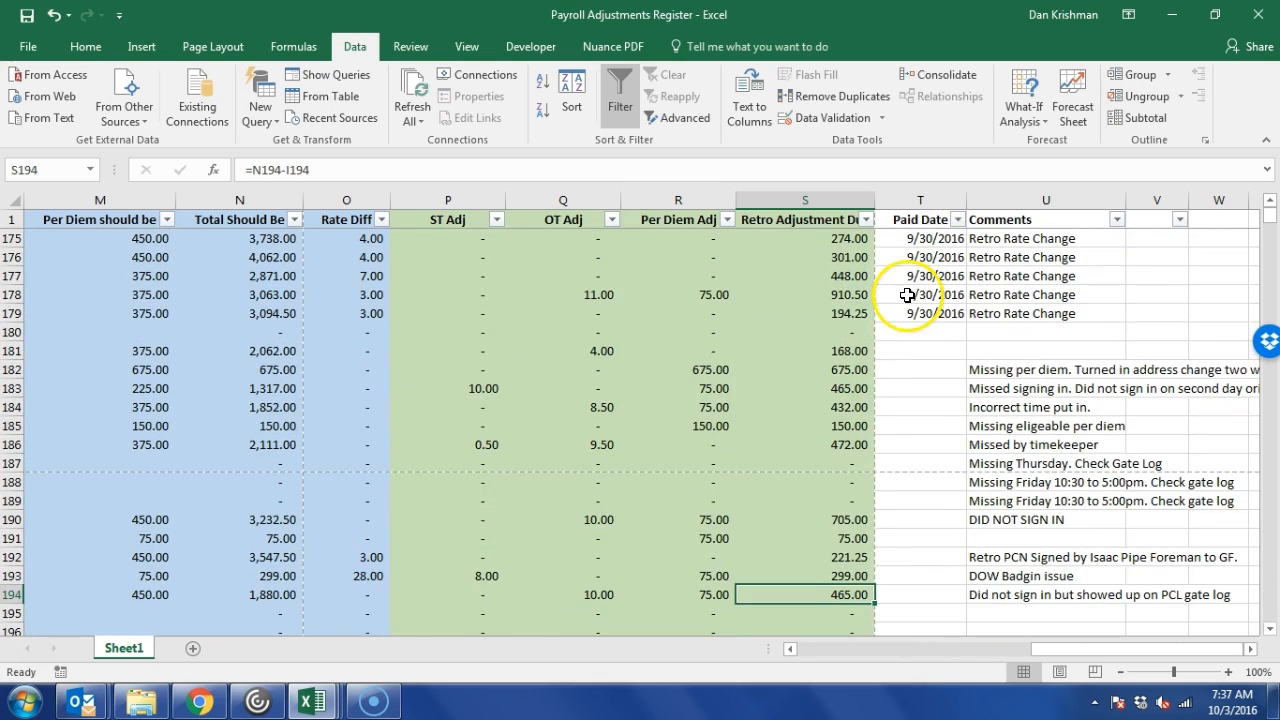
pyautogui.click(930, 312)
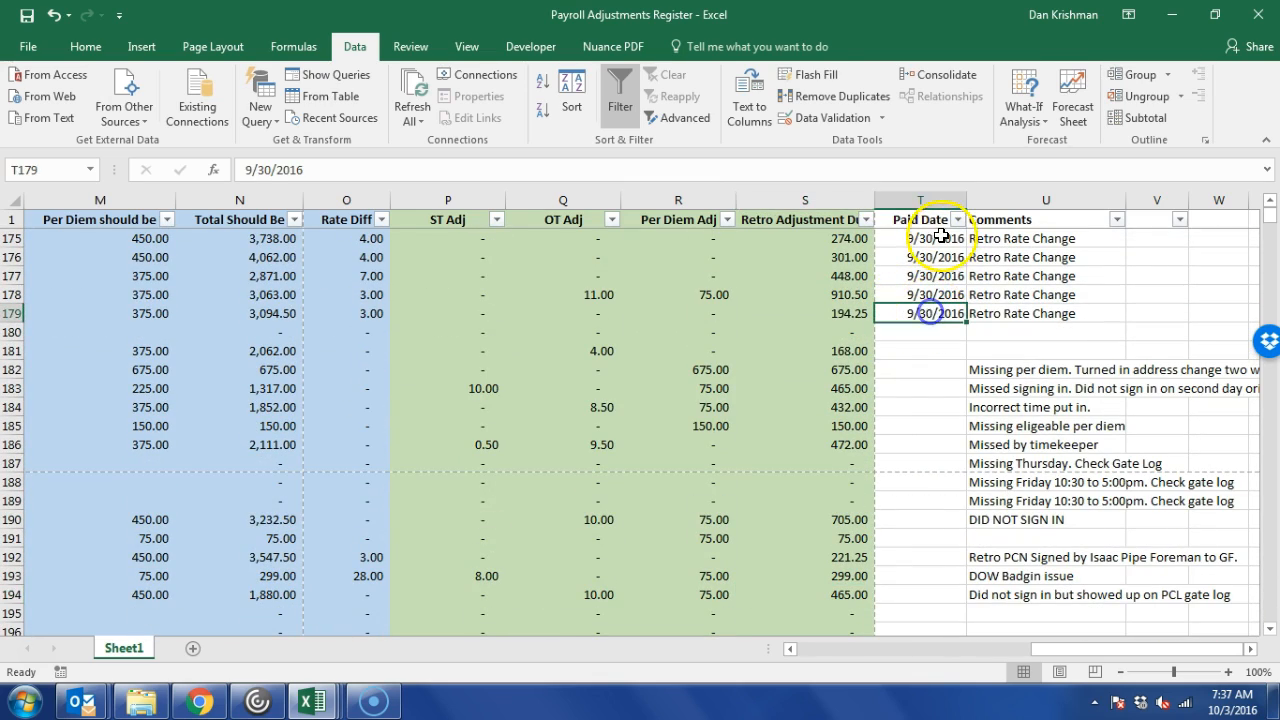
# Filter the Paid Date column to show only (Blanks).
pyautogui.click(958, 219)
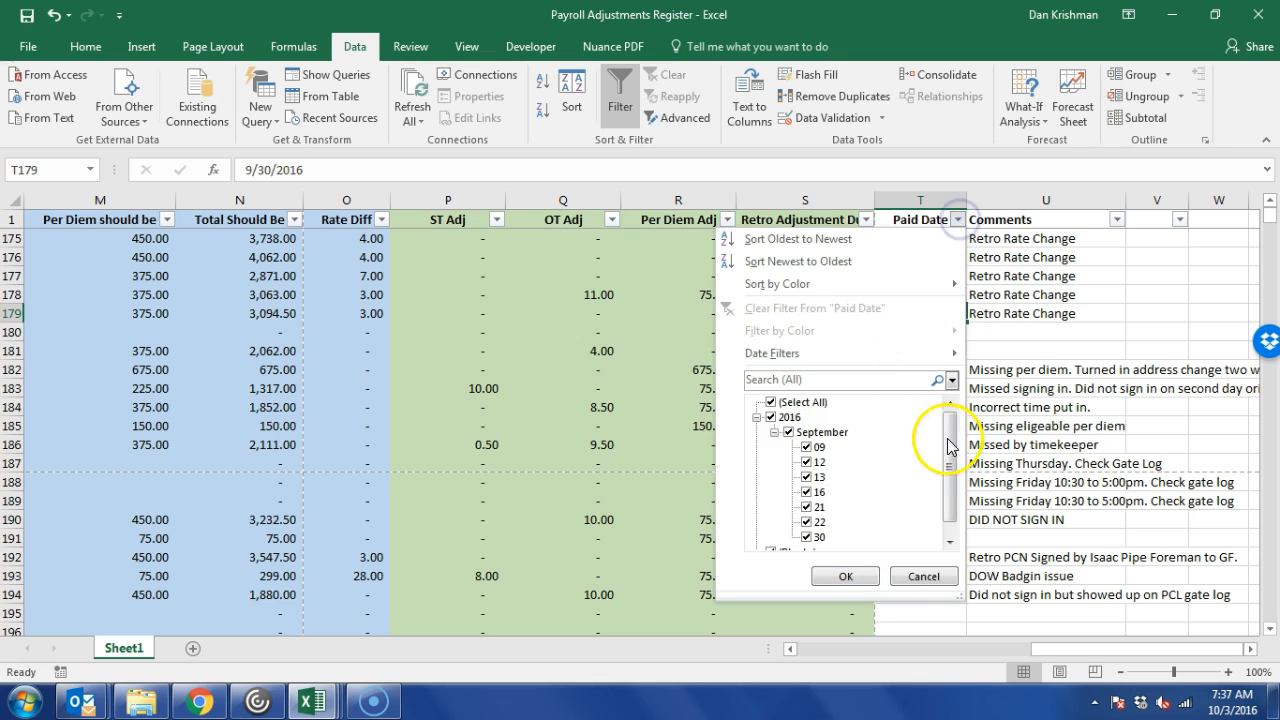
pyautogui.click(770, 403)
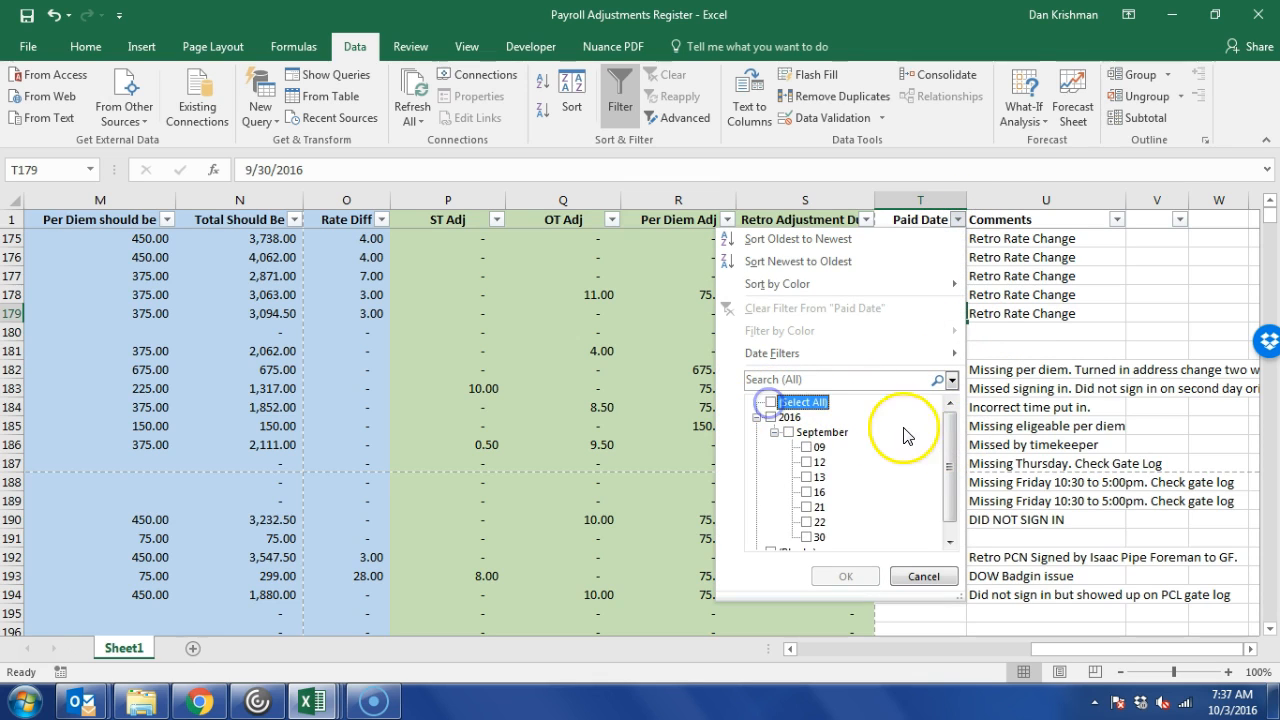
pyautogui.scroll(-1, 950, 470)
pyautogui.click(782, 540)
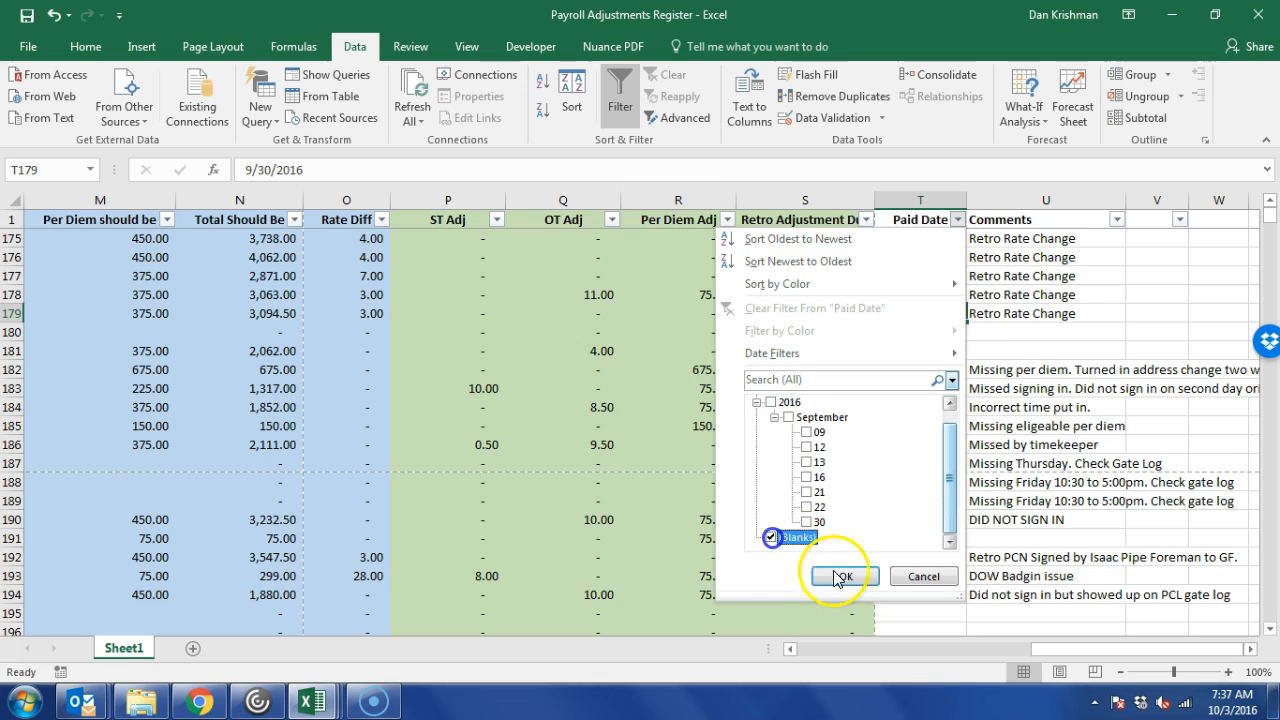
pyautogui.click(845, 576)
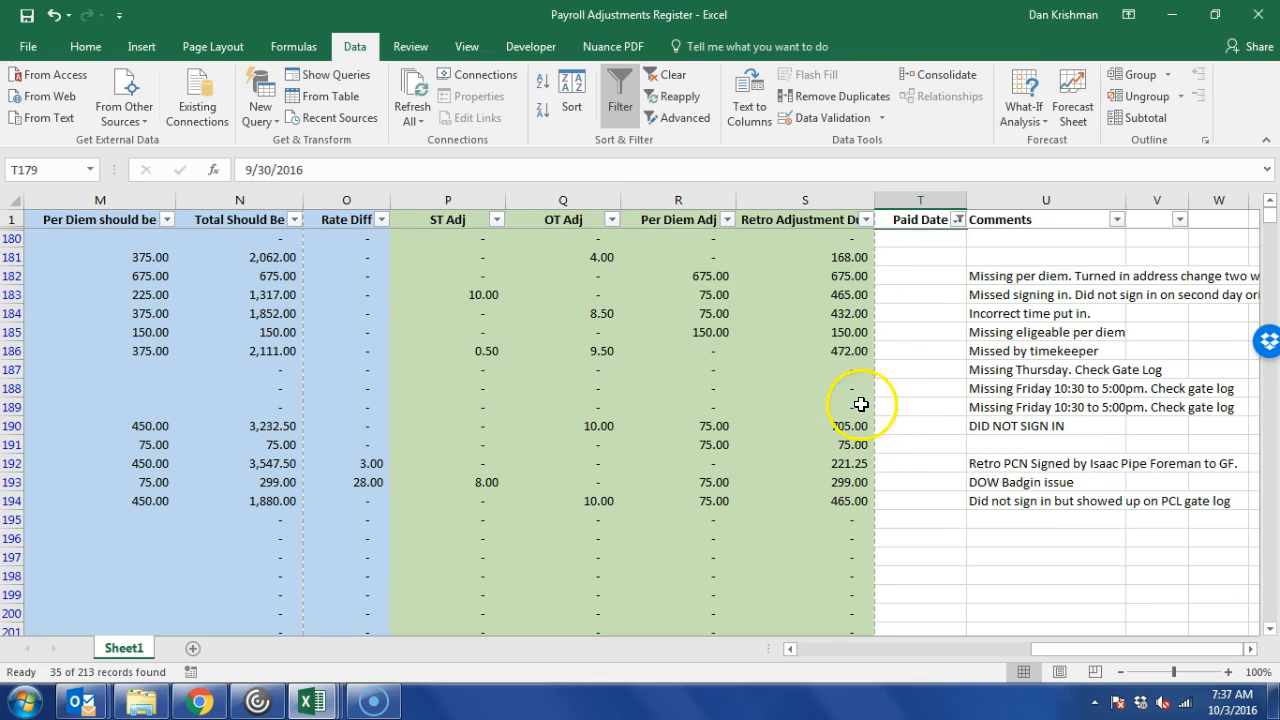
# Review the adjustments and Paid Date cells of filtered rows 187–189.
pyautogui.moveTo(854, 369); pyautogui.dragTo(847, 407)
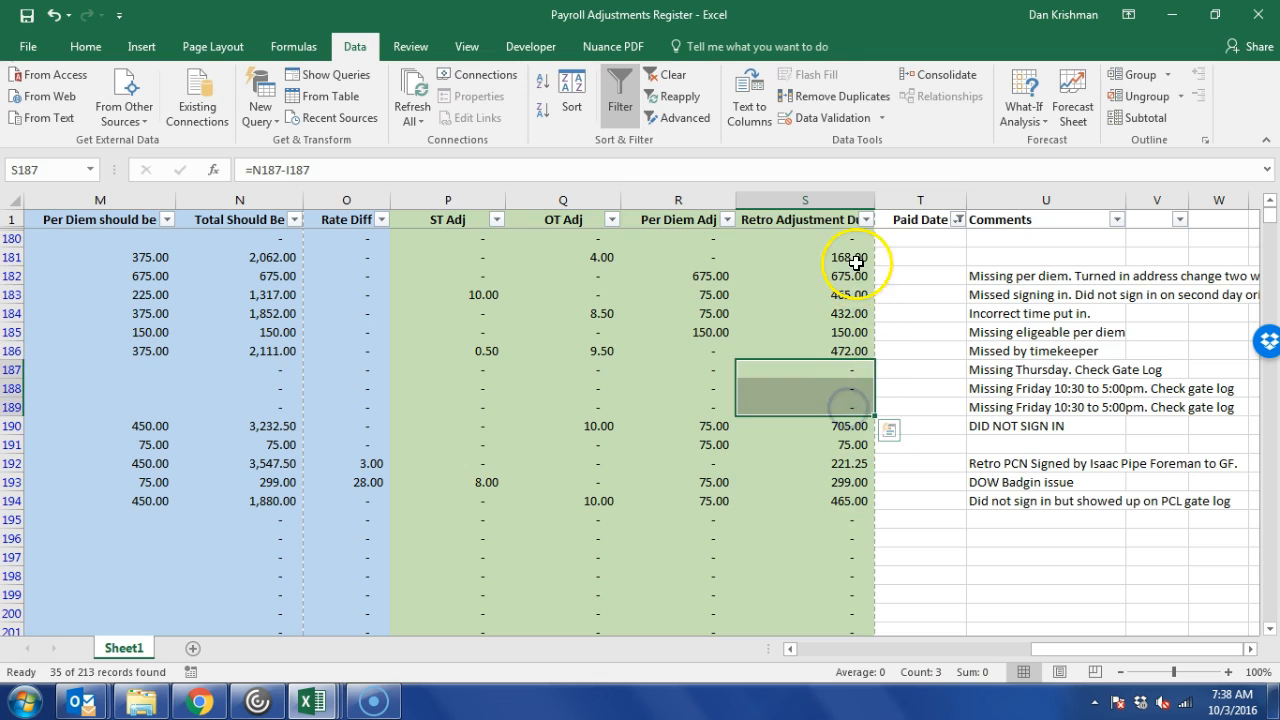
pyautogui.click(836, 368)
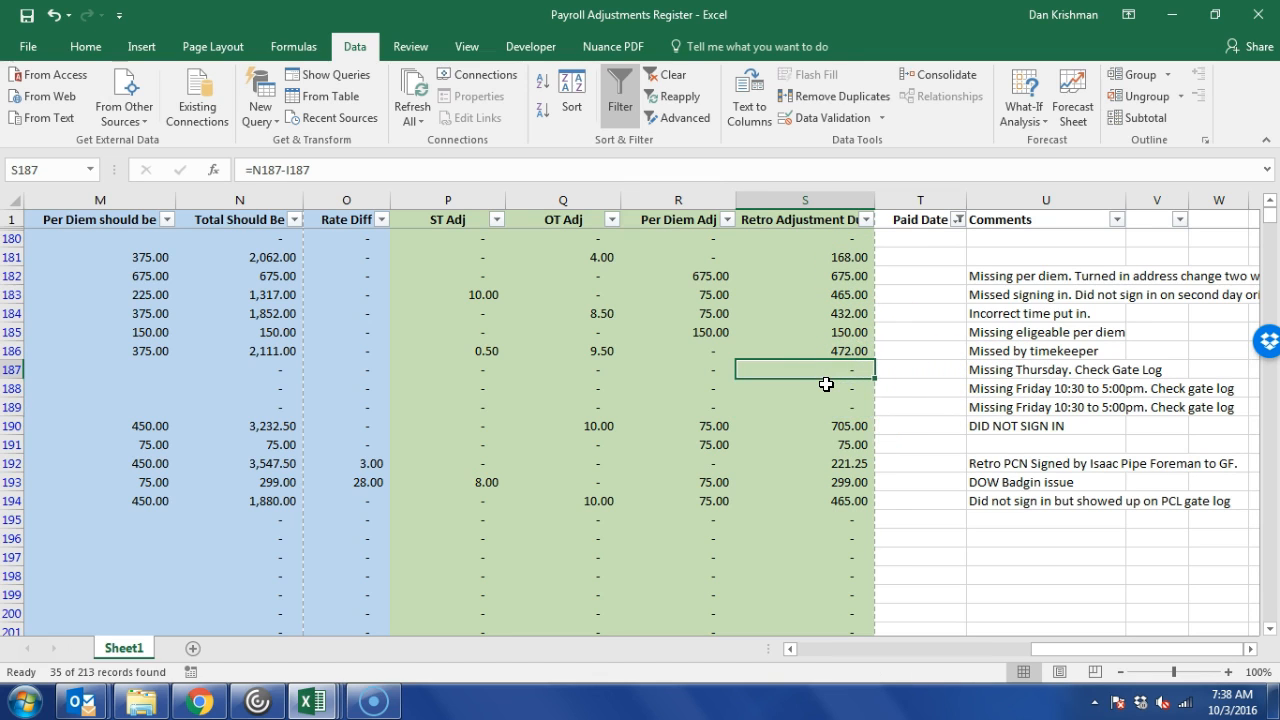
pyautogui.moveTo(829, 368); pyautogui.dragTo(837, 409)
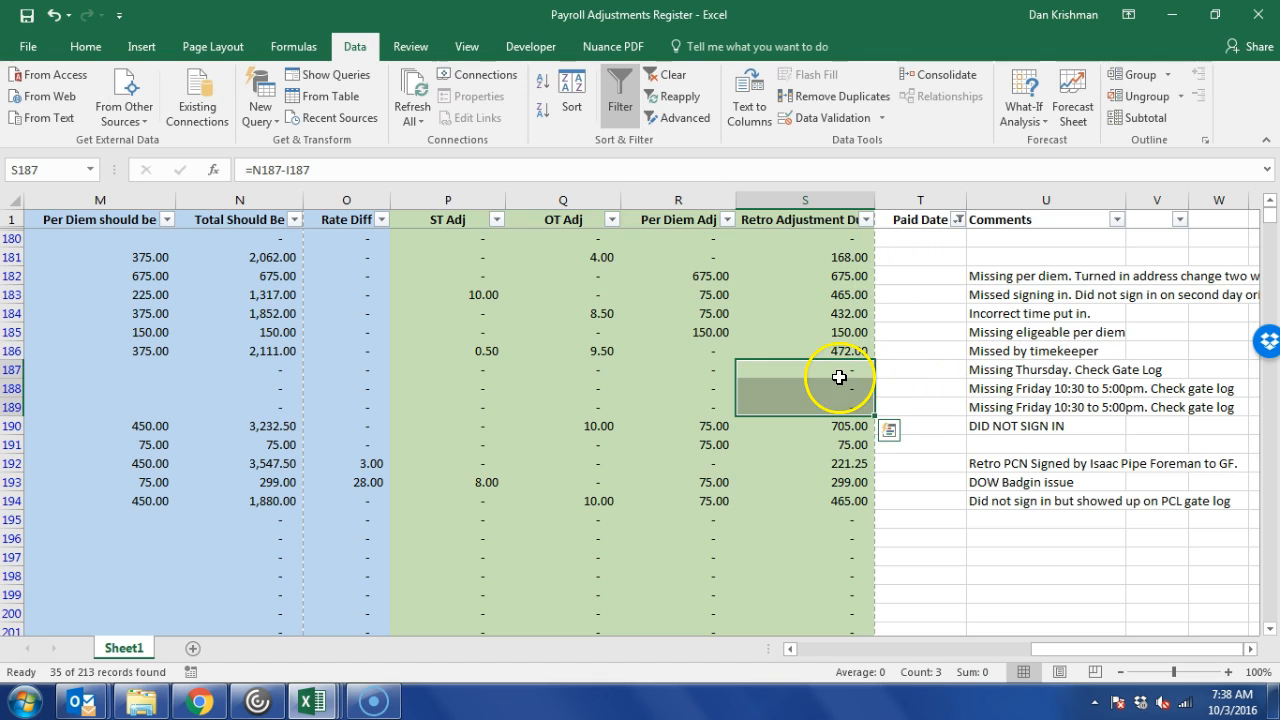
pyautogui.moveTo(862, 370); pyautogui.dragTo(657, 373)
pyautogui.moveTo(815, 381); pyautogui.dragTo(846, 377)
pyautogui.click(903, 369)
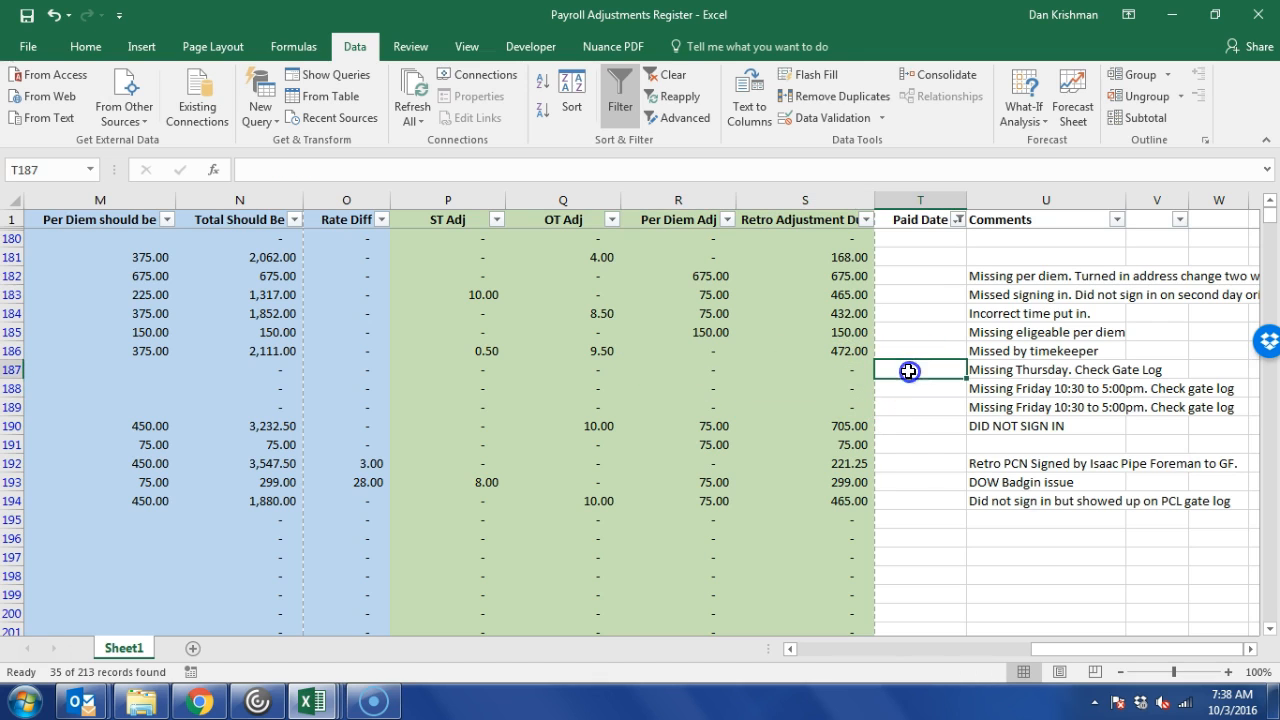
pyautogui.click(900, 259)
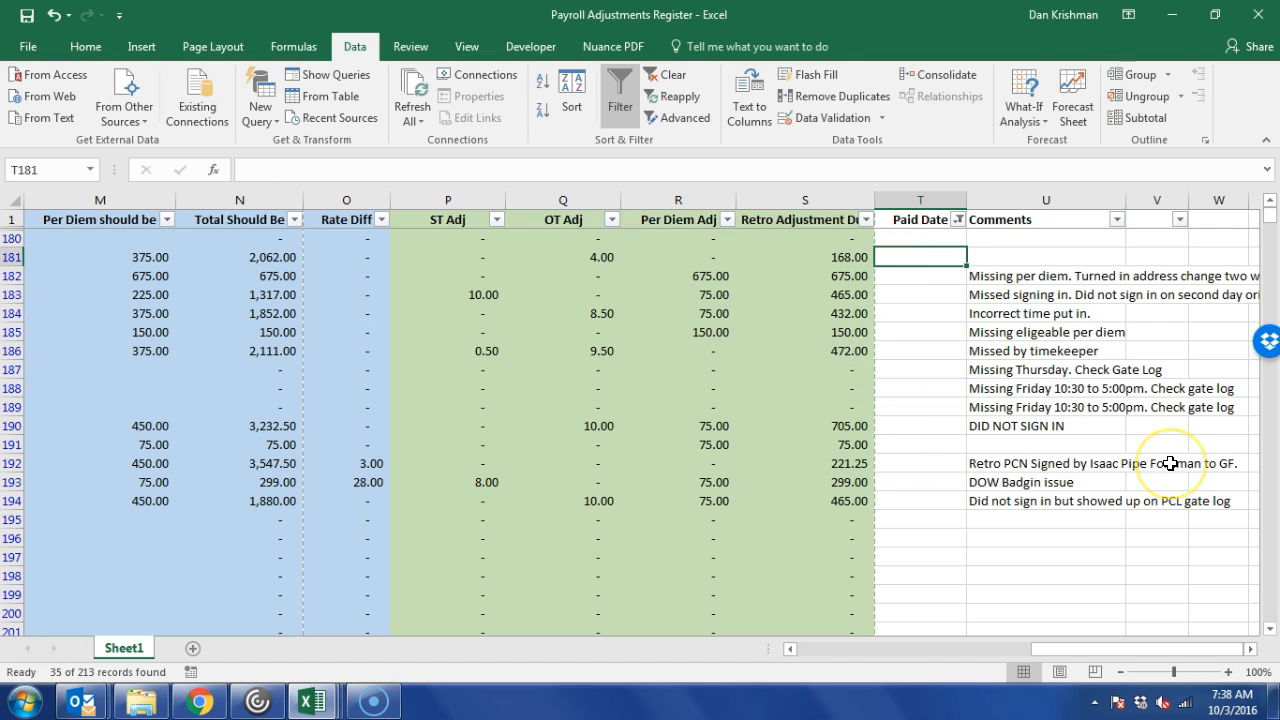
pyautogui.write('09/')
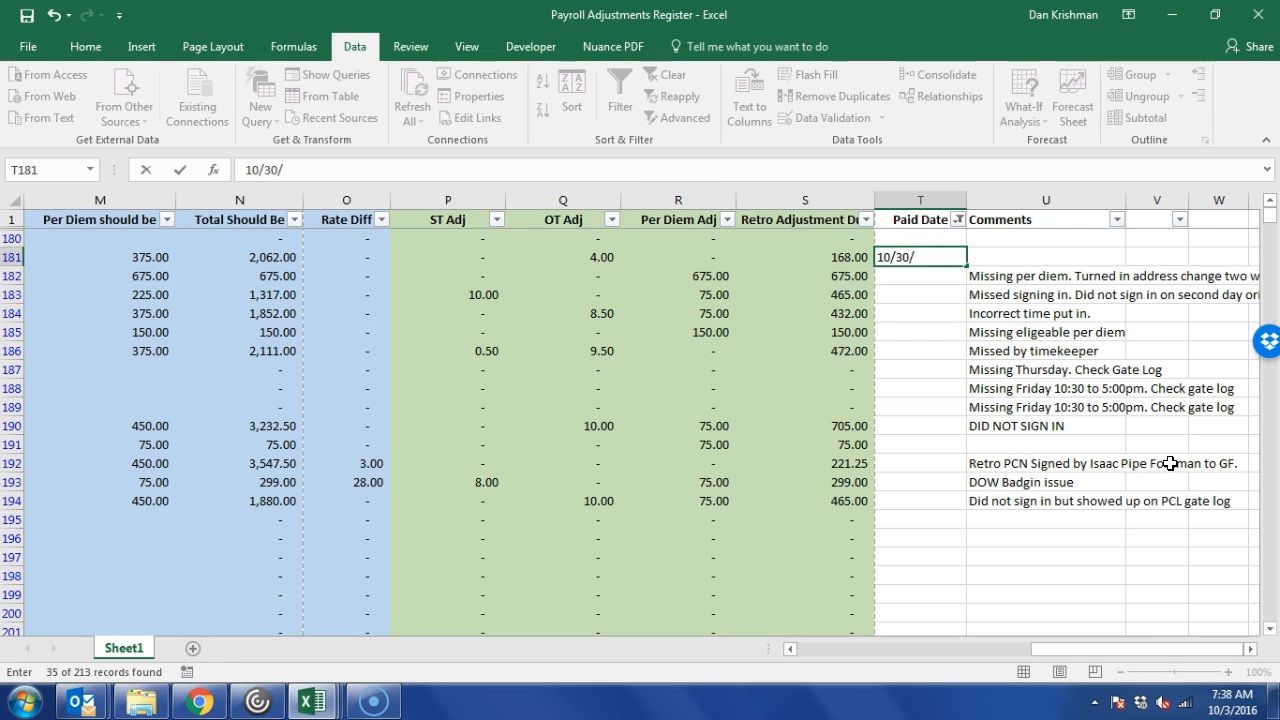
pyautogui.write('03/2016')
pyautogui.hotkey('ctrl', 'Return')
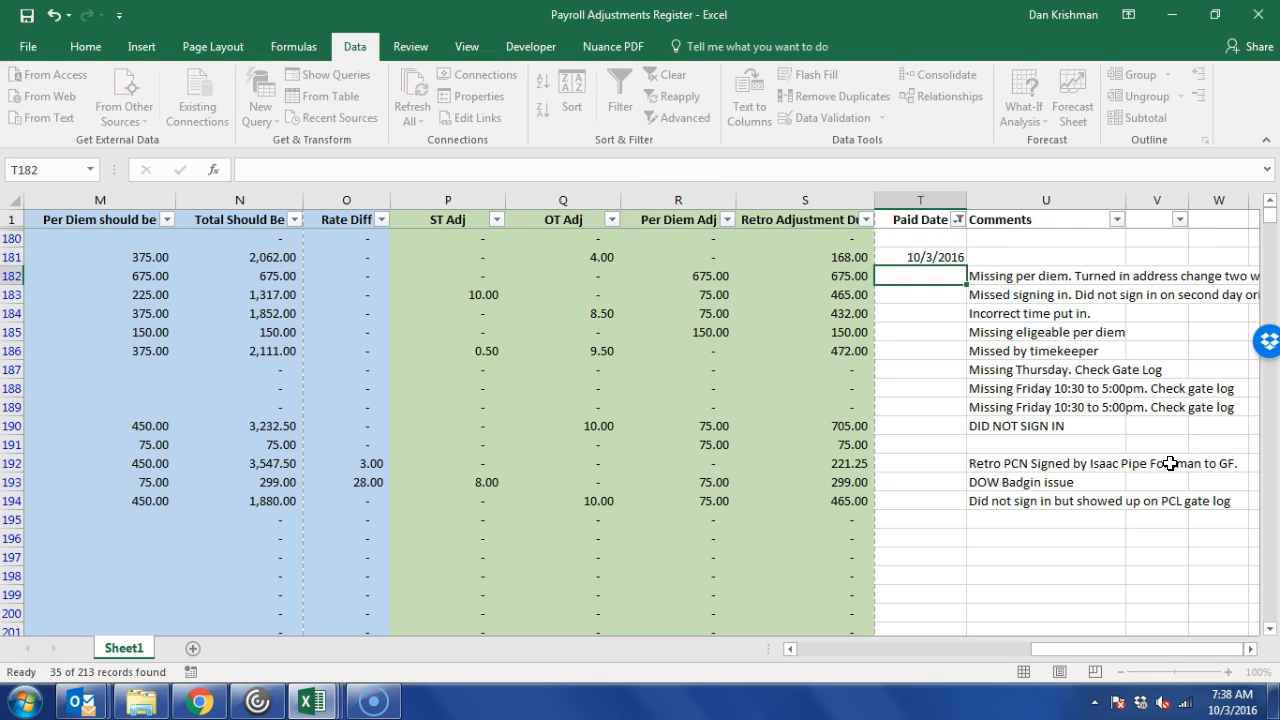
pyautogui.hotkey('ctrl', 'c')
pyautogui.press('Down')
pyautogui.hotkey('shift', 'Down')
pyautogui.hotkey('shift', 'Down')
pyautogui.hotkey('shift', 'Down')
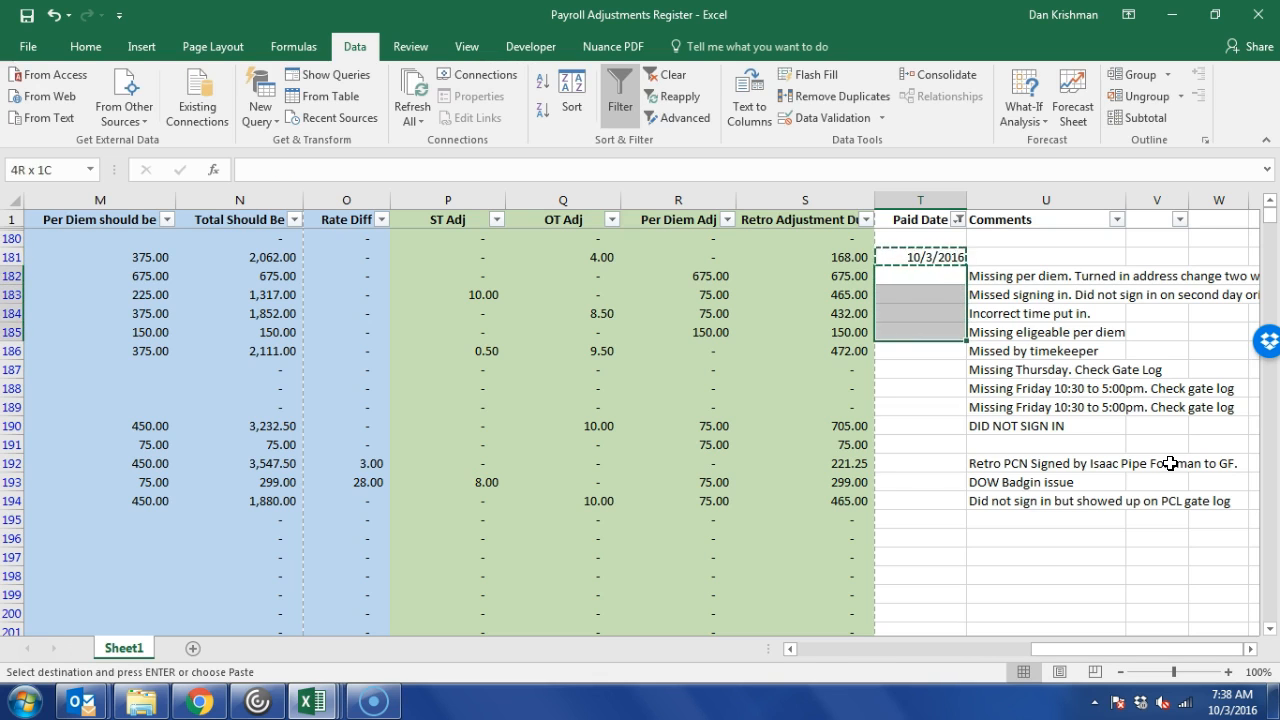
pyautogui.hotkey('ctrl', 'v')
pyautogui.press('Down')
pyautogui.press('Down')
pyautogui.press('Down')
pyautogui.press('Down')
pyautogui.press('Down')
pyautogui.press('Down')
pyautogui.press('Down')
pyautogui.press('Up')
pyautogui.press('Up')
pyautogui.press('Up')
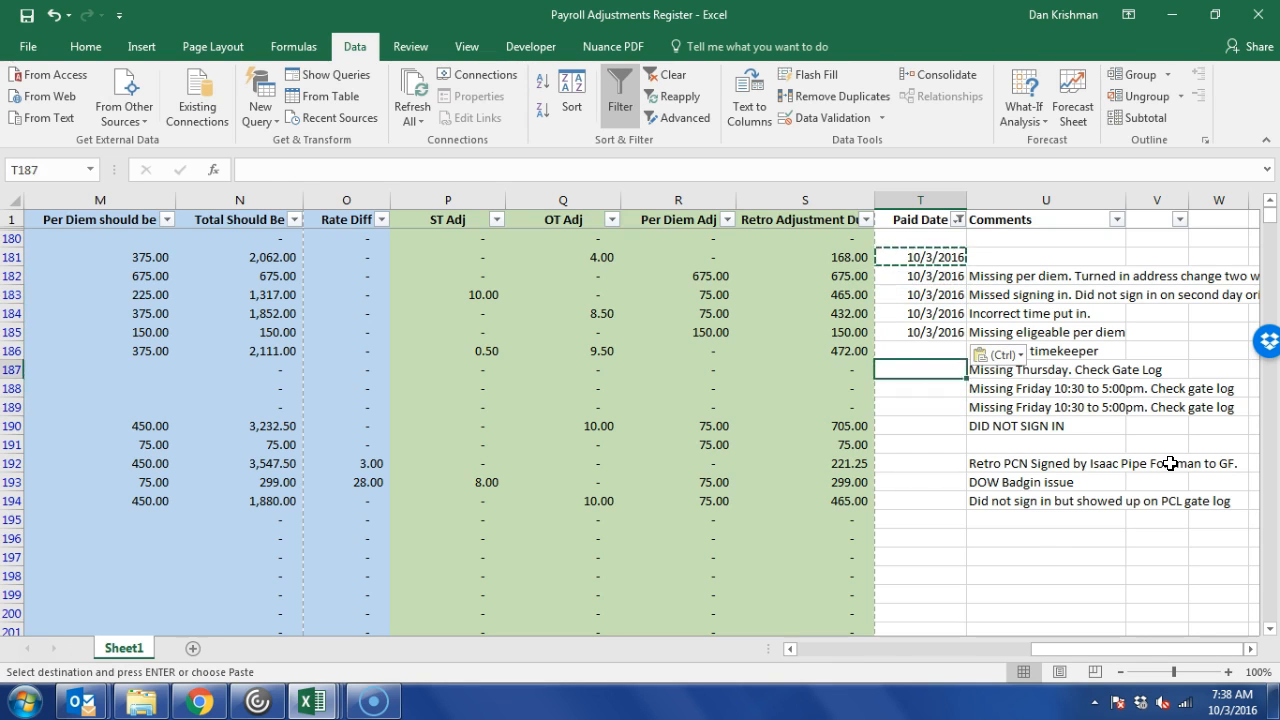
pyautogui.hotkey('ctrl', 'v')
pyautogui.press('Down')
pyautogui.press('Down')
pyautogui.press('Down')
pyautogui.press('Down')
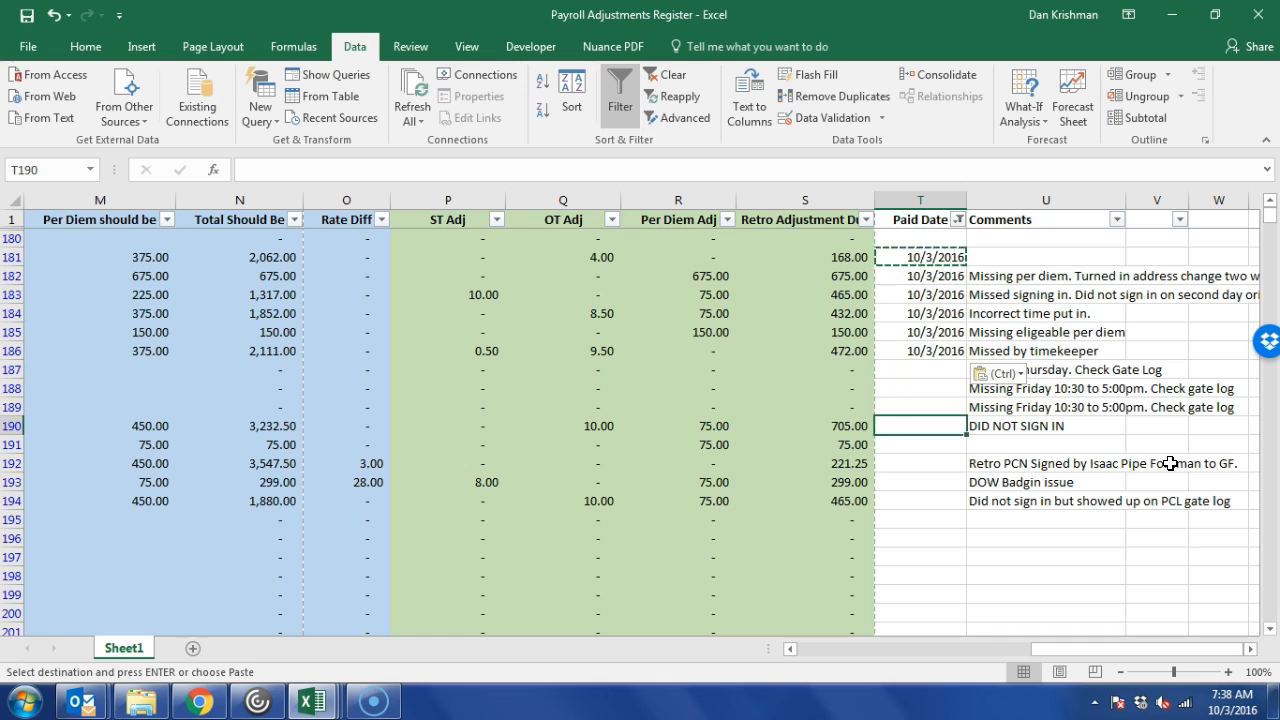
pyautogui.hotkey('shift', 'Down')
pyautogui.hotkey('shift', 'Down')
pyautogui.hotkey('shift', 'Down')
pyautogui.hotkey('shift', 'Down')
pyautogui.hotkey('ctrl', 'v')
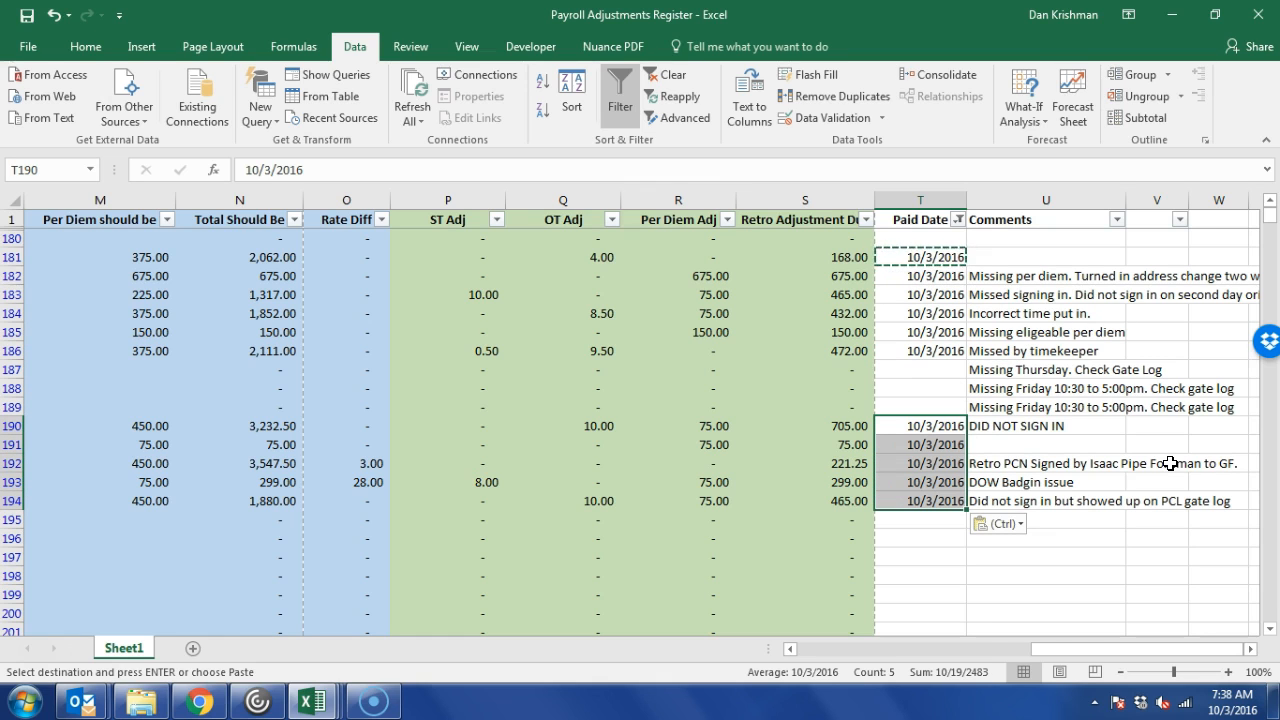
pyautogui.press('Right')
pyautogui.press('Up')
pyautogui.press('Up')
pyautogui.press('Up')
pyautogui.press('Left')
pyautogui.press('Down')
pyautogui.press('Down')
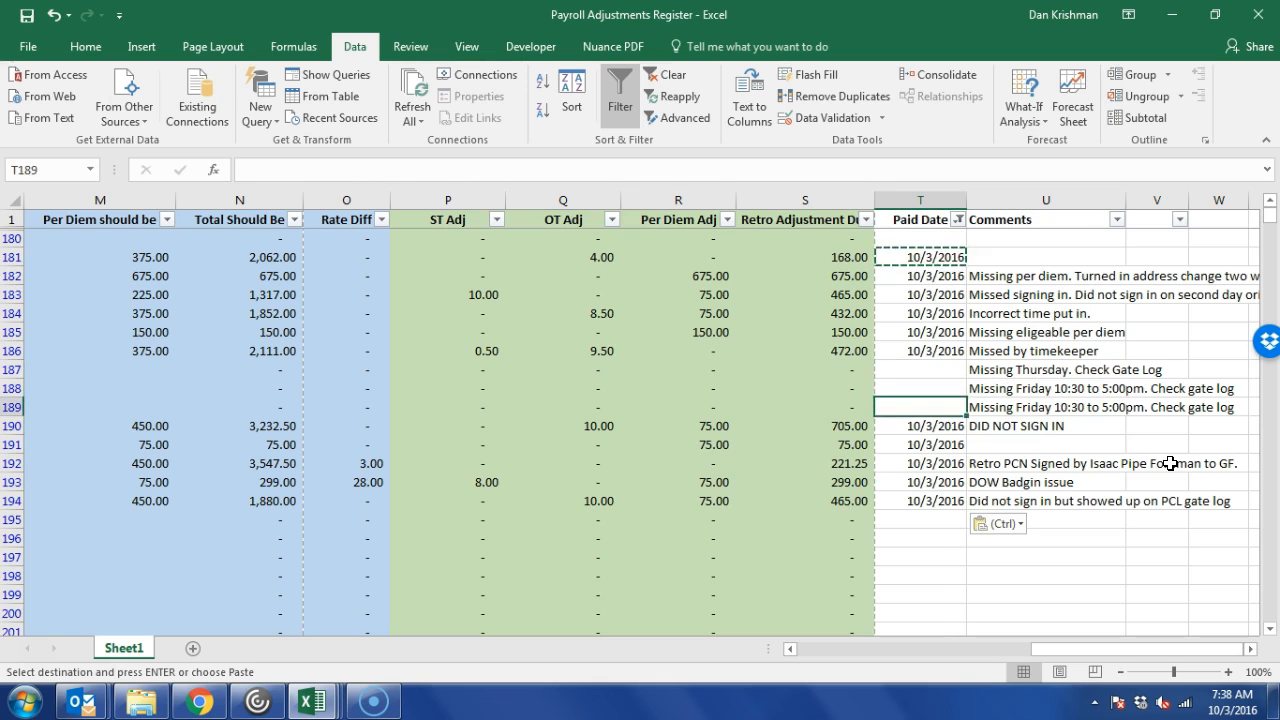
pyautogui.press('Down')
pyautogui.press('Down')
pyautogui.press('Up')
pyautogui.press('Up')
pyautogui.press('Up')
pyautogui.press('Up')
pyautogui.press('Up')
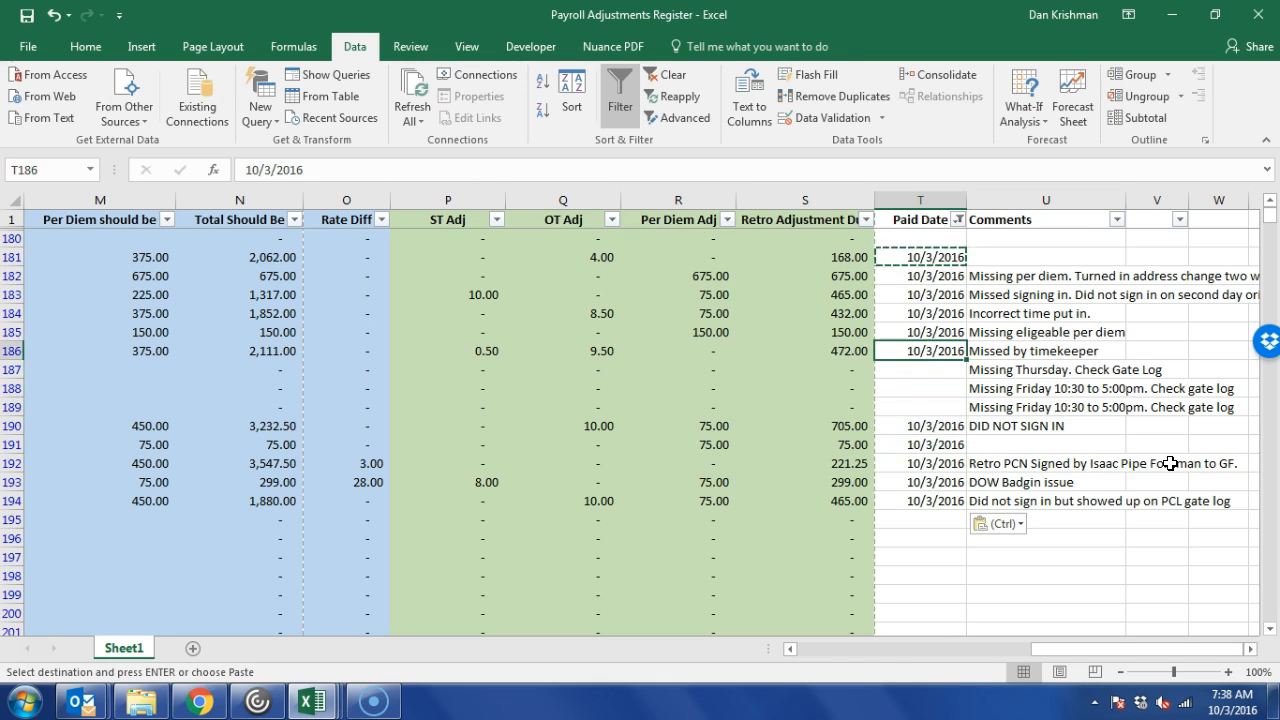
pyautogui.hotkey('shift', 'Up')
pyautogui.hotkey('shift', 'Up')
pyautogui.hotkey('shift', 'Up')
pyautogui.hotkey('shift', 'Up')
pyautogui.hotkey('shift', 'Up')
pyautogui.press('Delete')
pyautogui.hotkey('ctrl', 'Down')
pyautogui.hotkey('ctrl', 'Down')
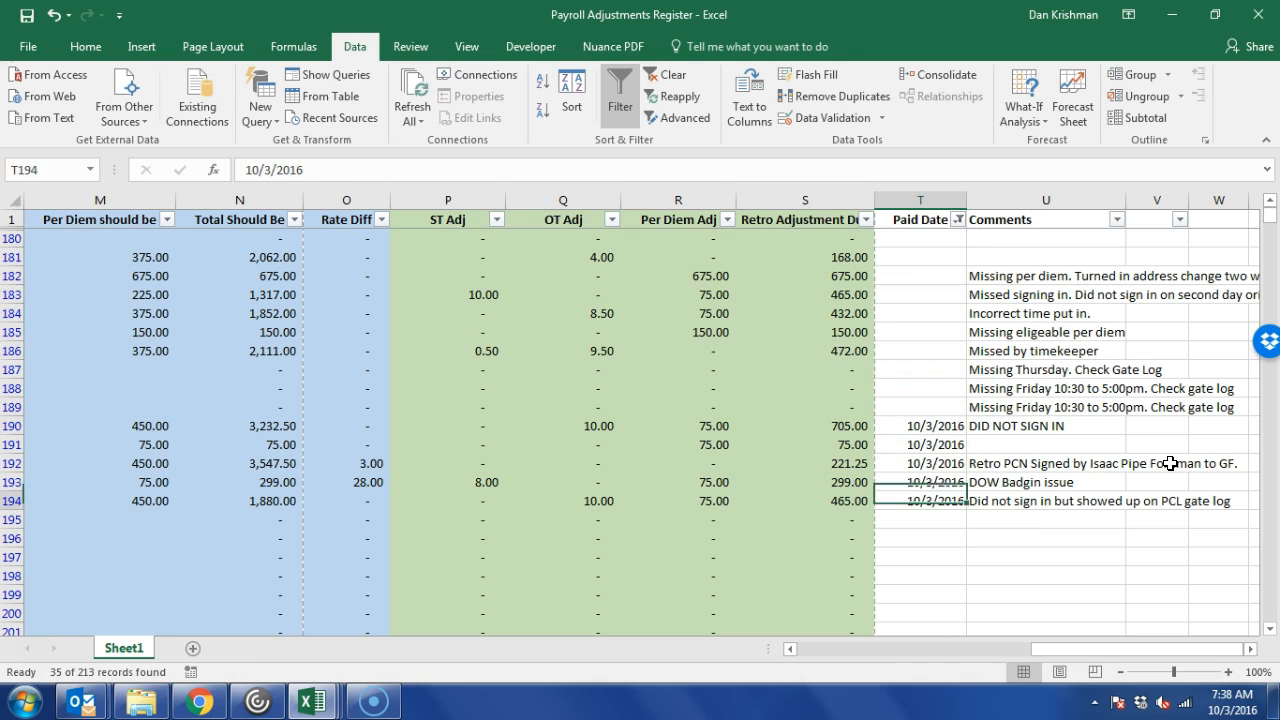
pyautogui.hotkey('shift', 'Up')
pyautogui.hotkey('shift', 'Up')
pyautogui.hotkey('shift', 'Up')
pyautogui.hotkey('shift', 'Up')
pyautogui.press('Delete')
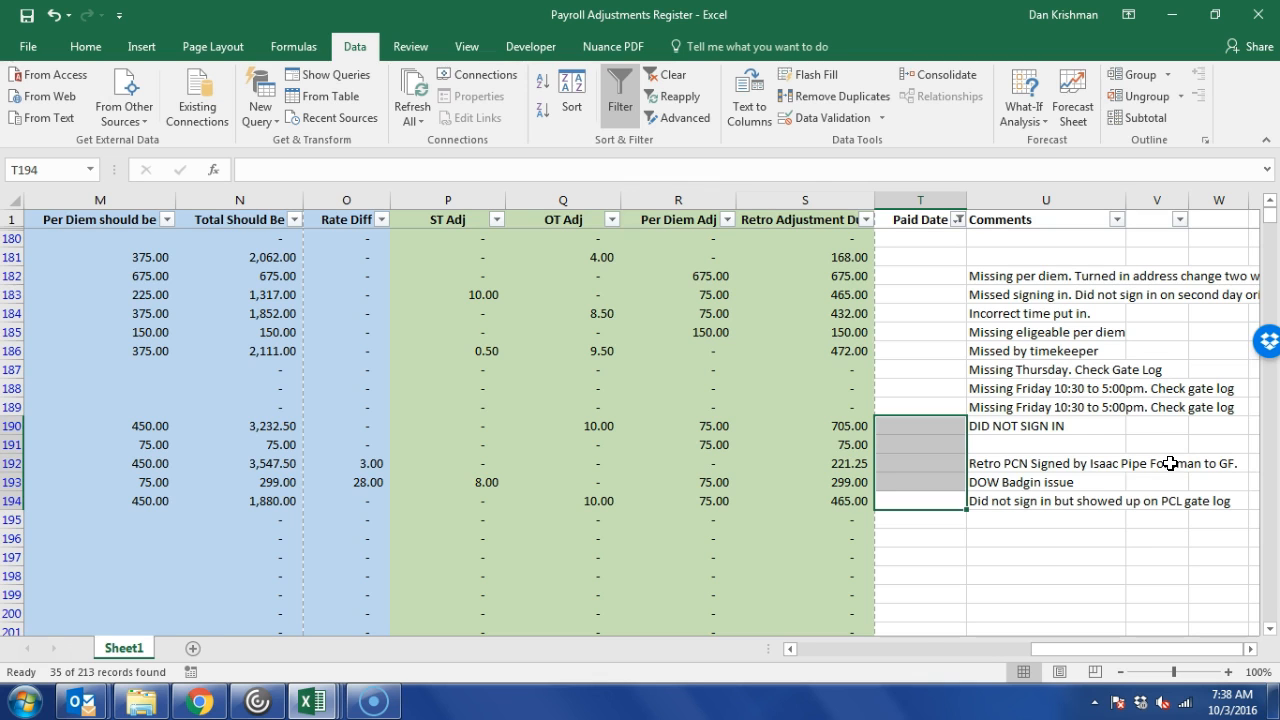
pyautogui.press('Left')
pyautogui.press('Left')
pyautogui.press('Left')
pyautogui.press('Left')
pyautogui.press('Left')
pyautogui.press('Left')
pyautogui.press('Left')
pyautogui.press('Left')
pyautogui.press('Left')
pyautogui.press('Left')
pyautogui.press('Left')
pyautogui.press('Left')
pyautogui.press('Left')
pyautogui.press('Left')
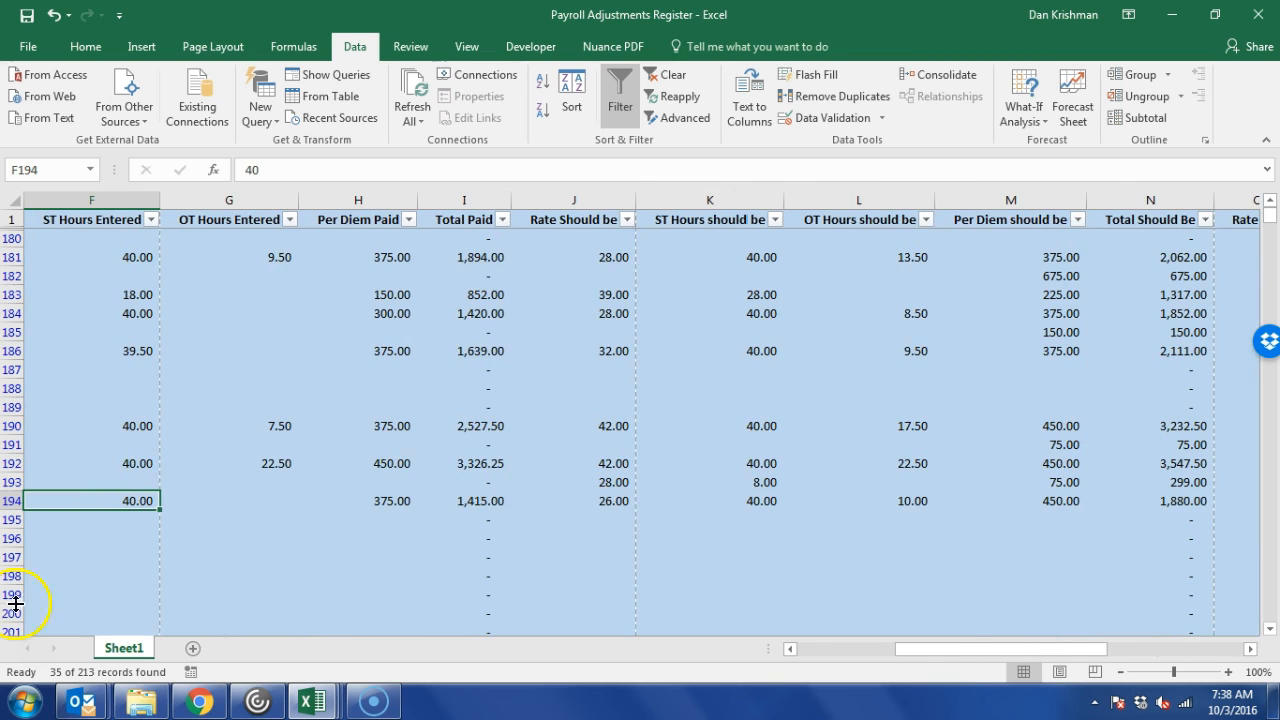